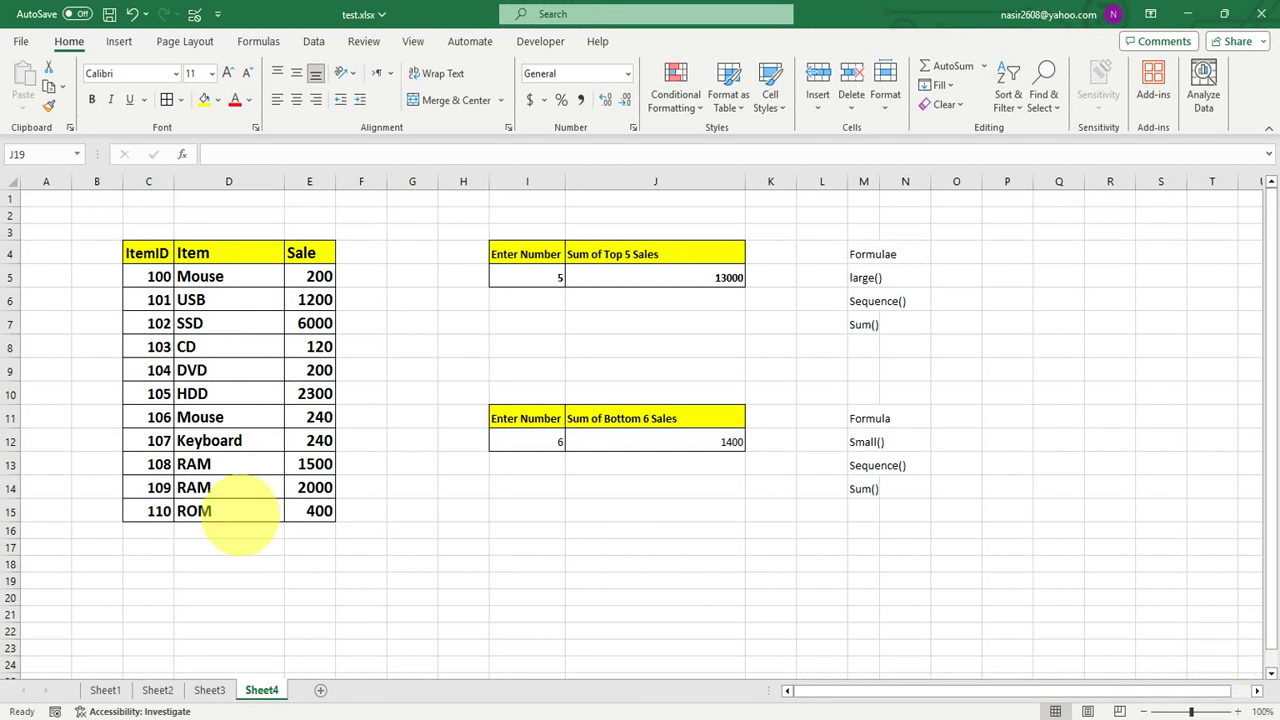
Review the sales table C4:E15, then enter 1 in I5 as the number of top sales
drag(150, 253, 316, 511)
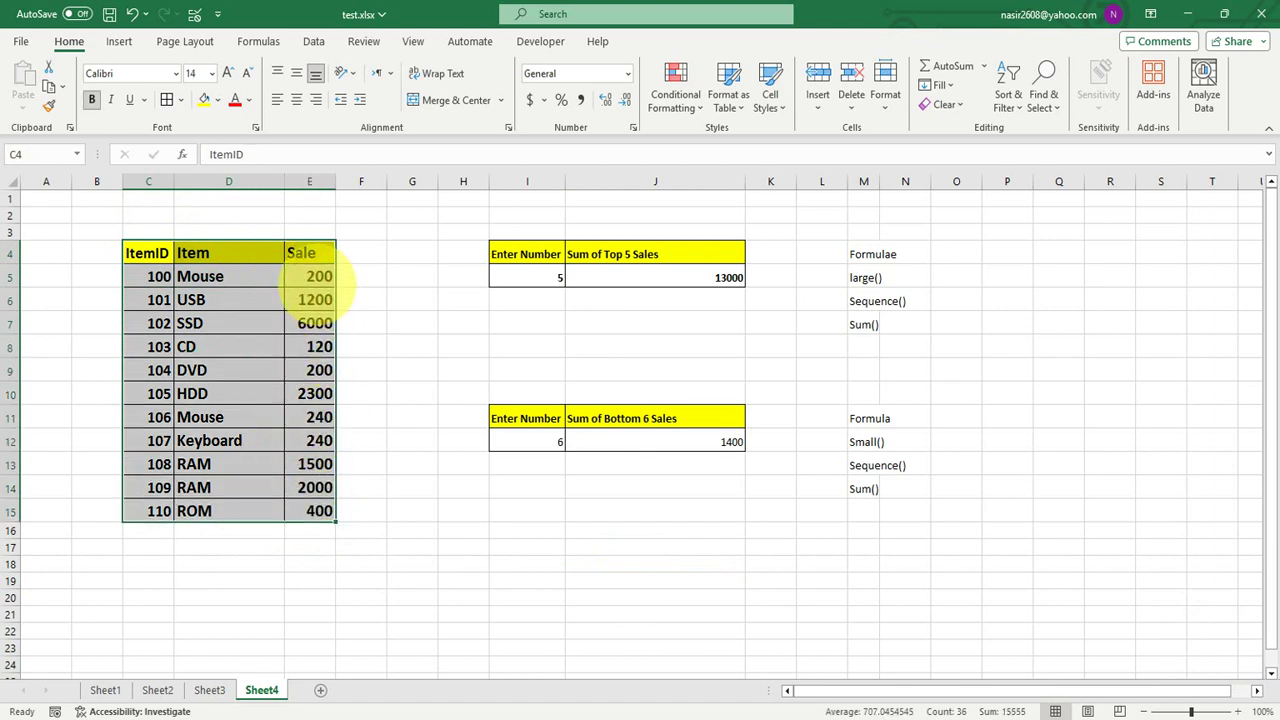
click(311, 281)
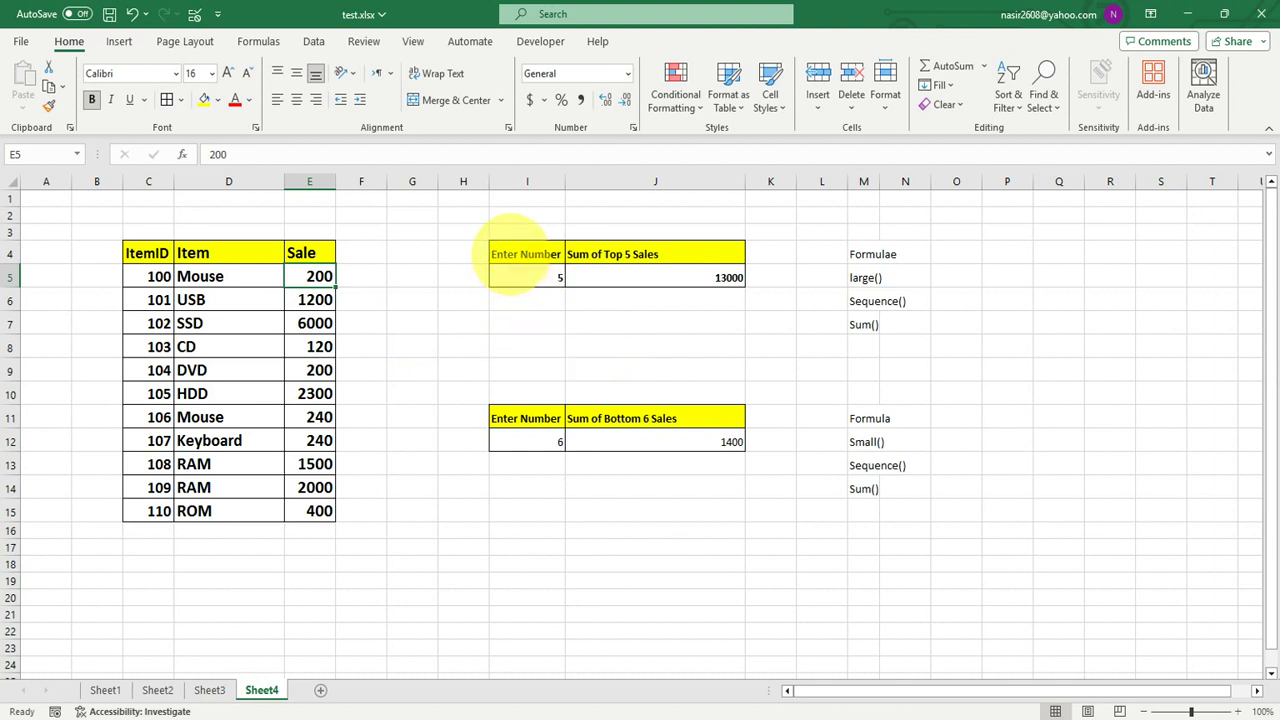
click(514, 256)
click(538, 282)
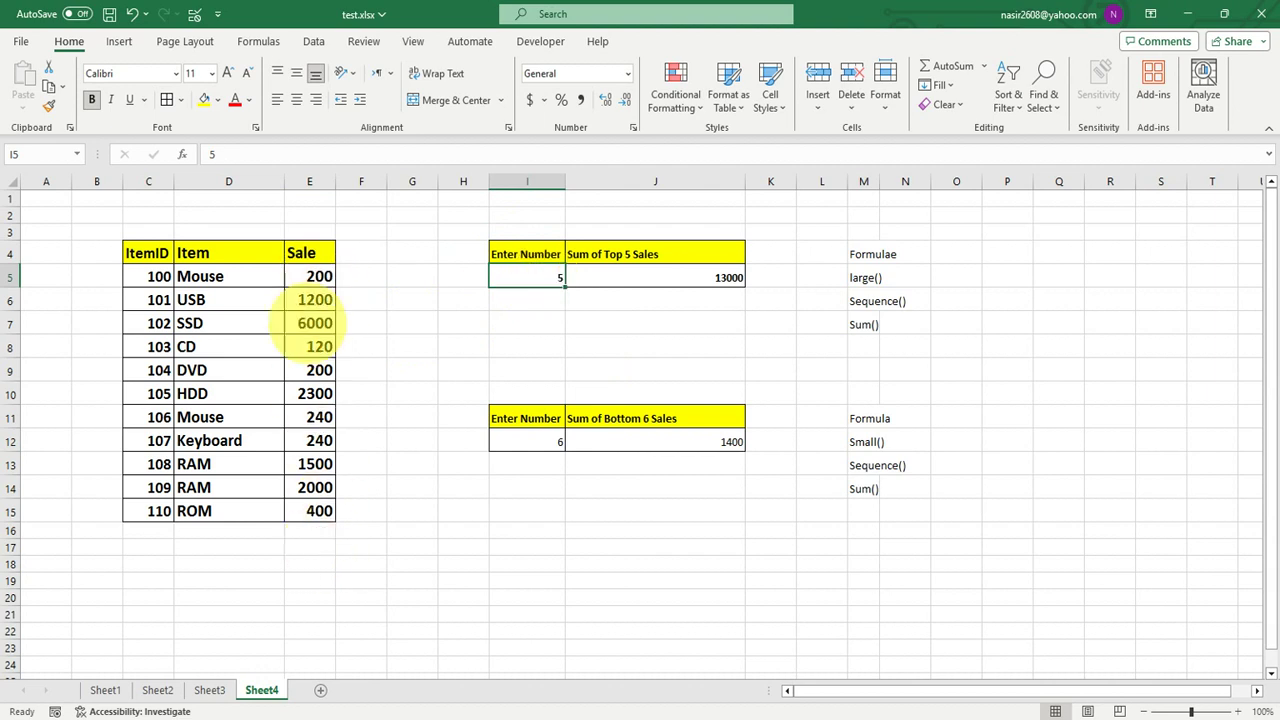
text(1)
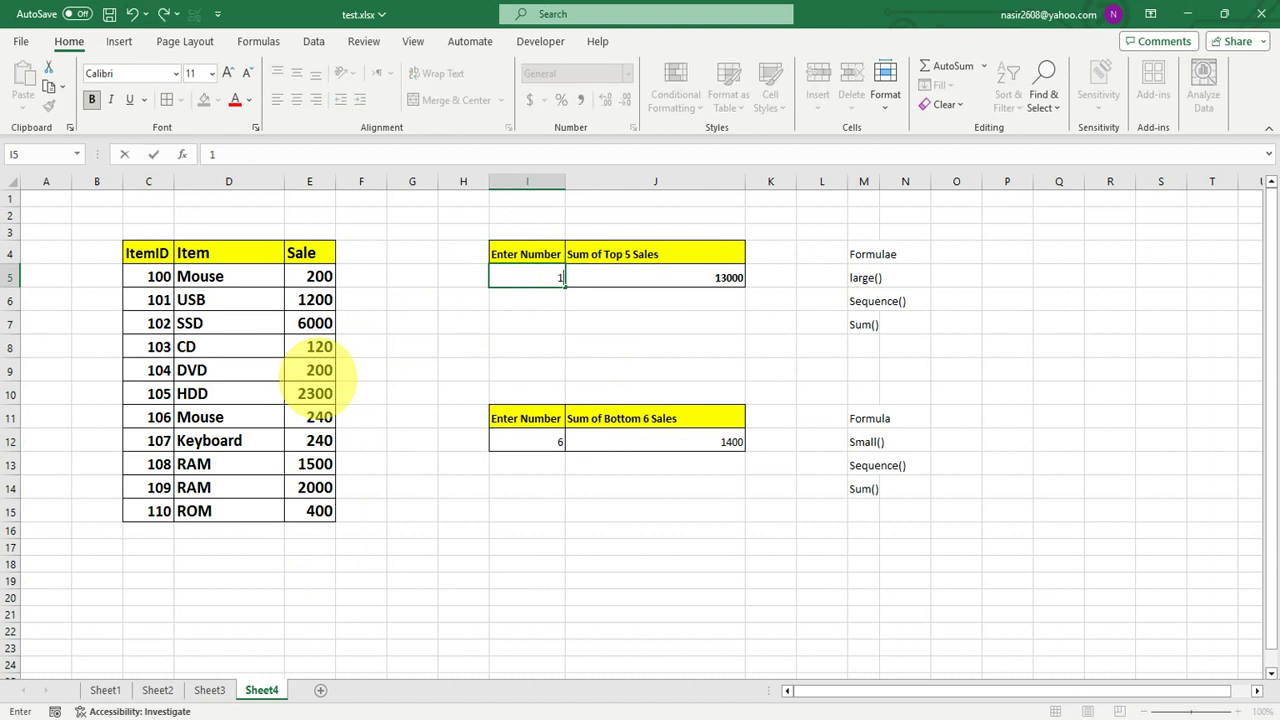
key(Tab)
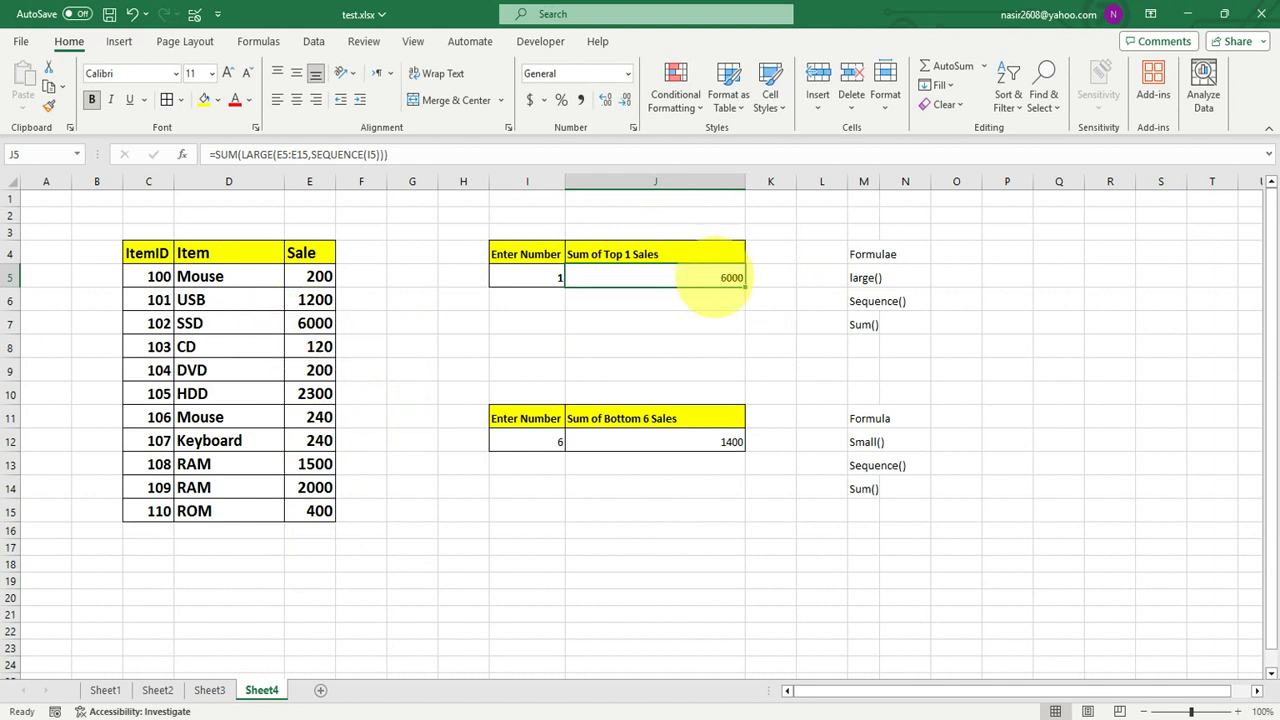
Change I5 to 2 and then 3, so J5 recalculates to 10300
click(550, 285)
text(2)
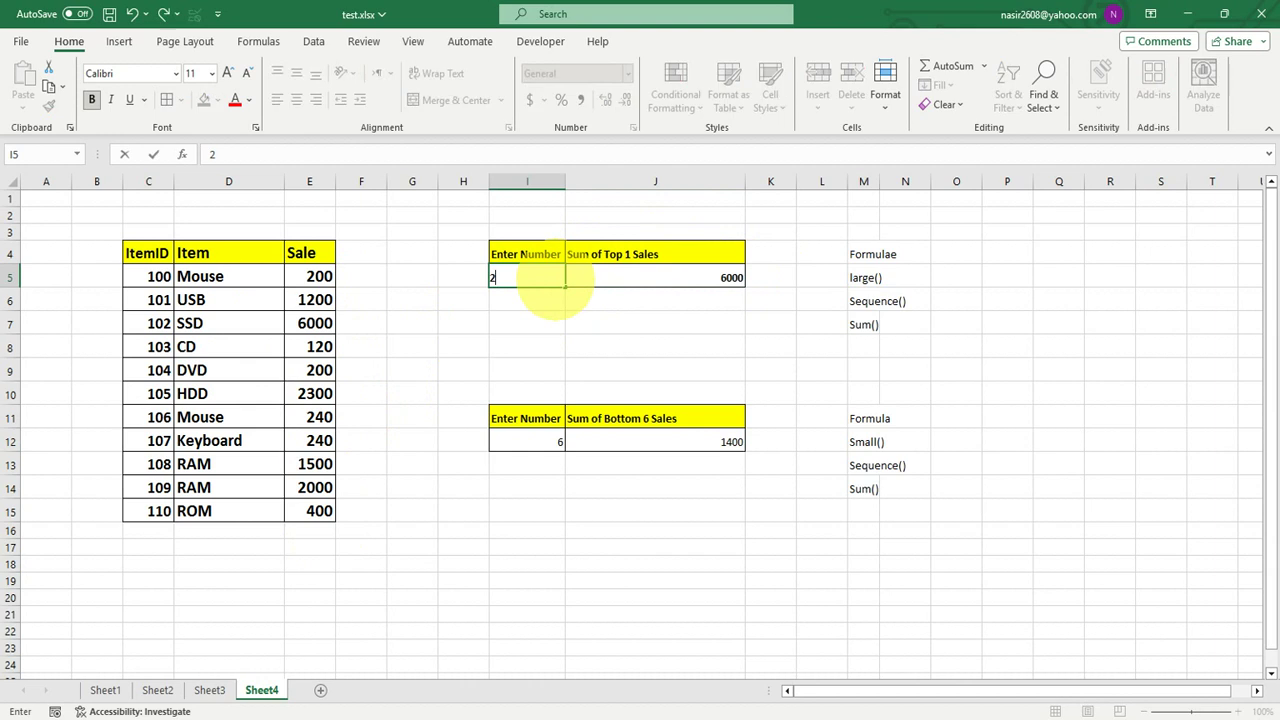
key(Tab)
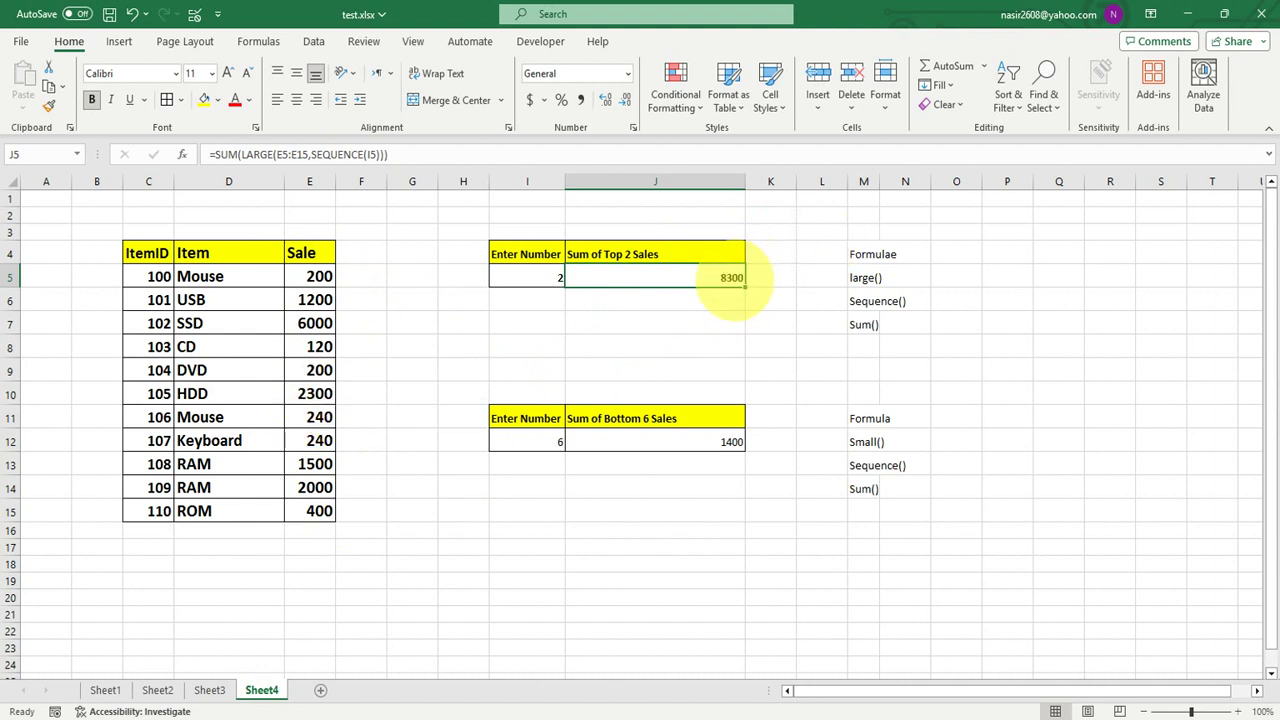
click(553, 278)
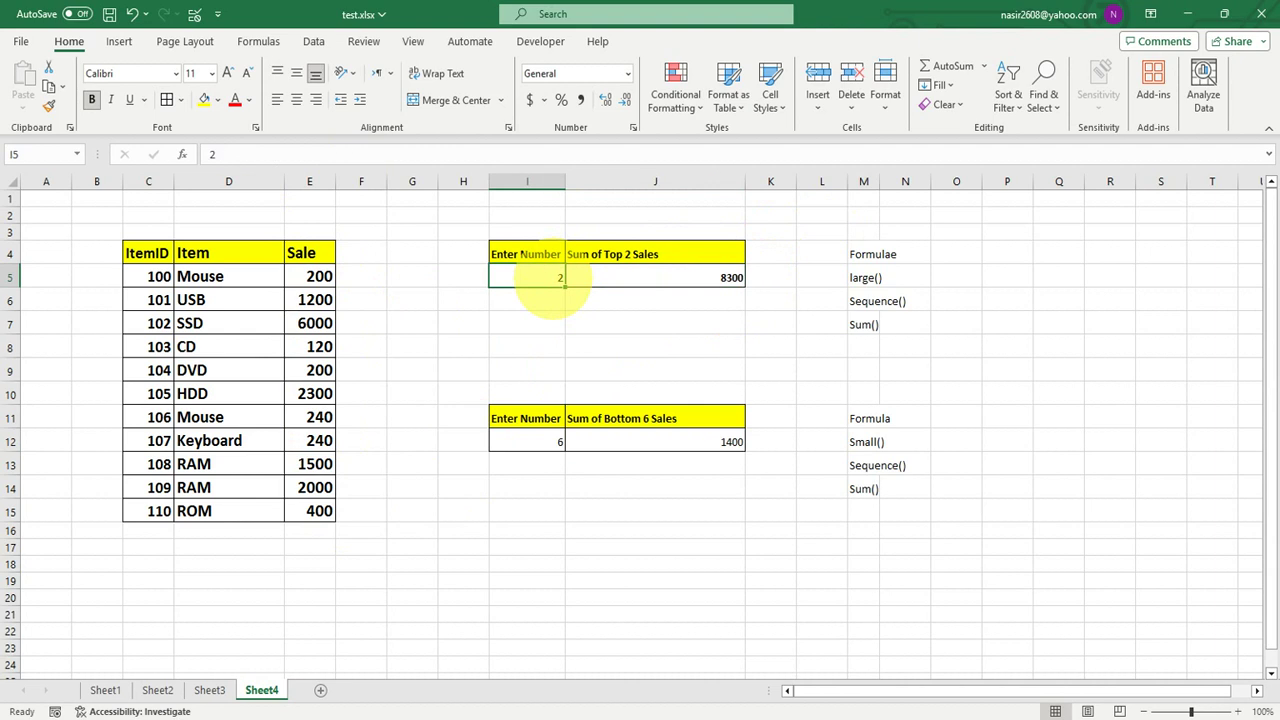
text(3)
key(Tab)
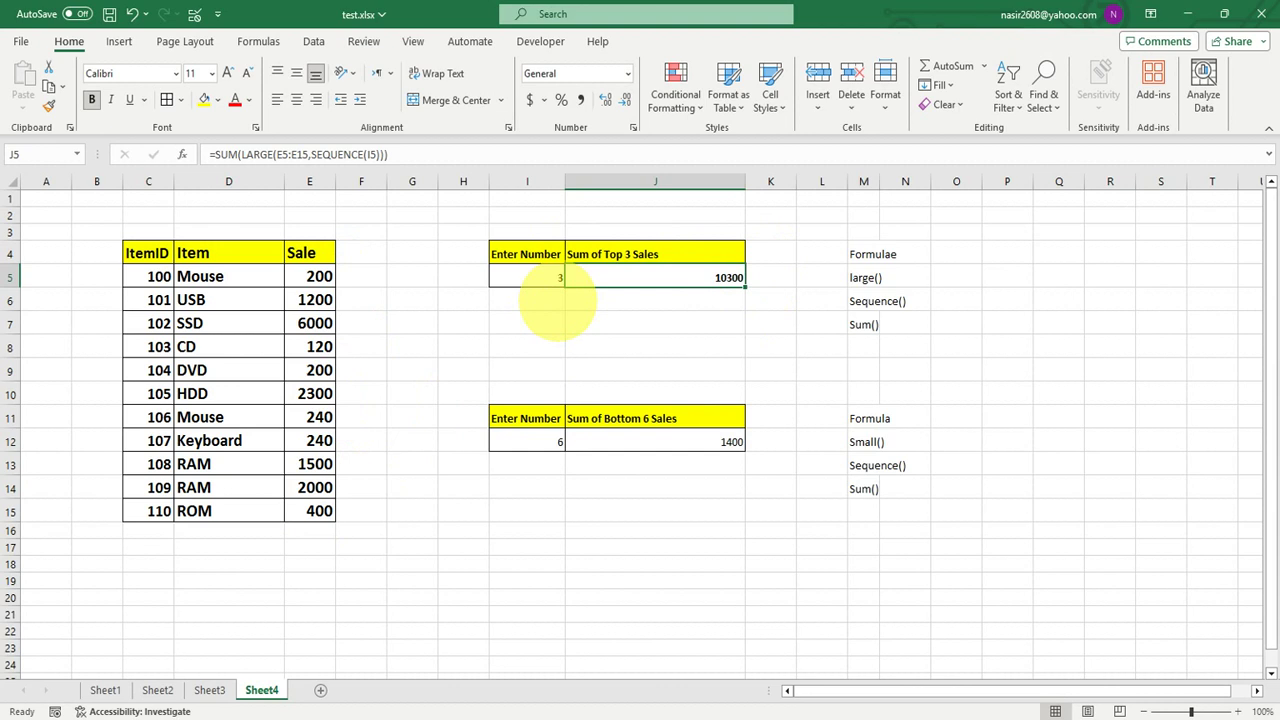
click(550, 284)
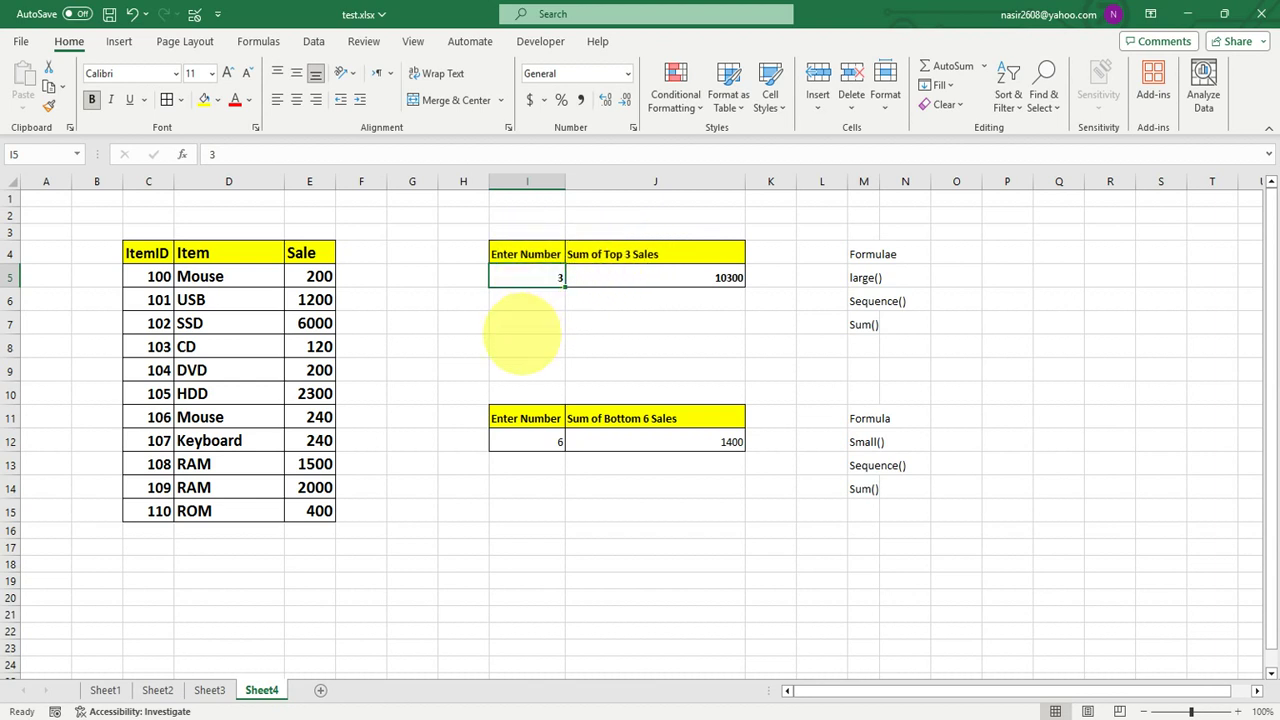
Type the label 'Enter Number' into cell I8
click(524, 364)
click(524, 342)
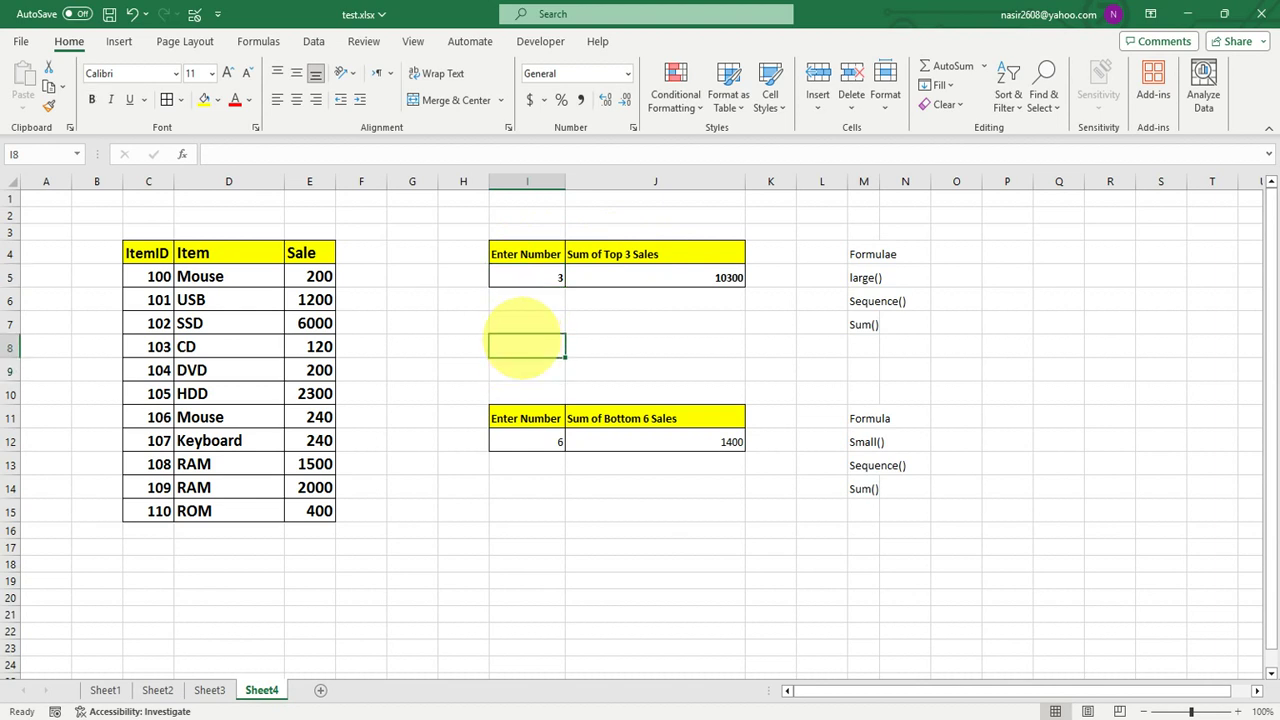
text(Enter Number)
key(Return)
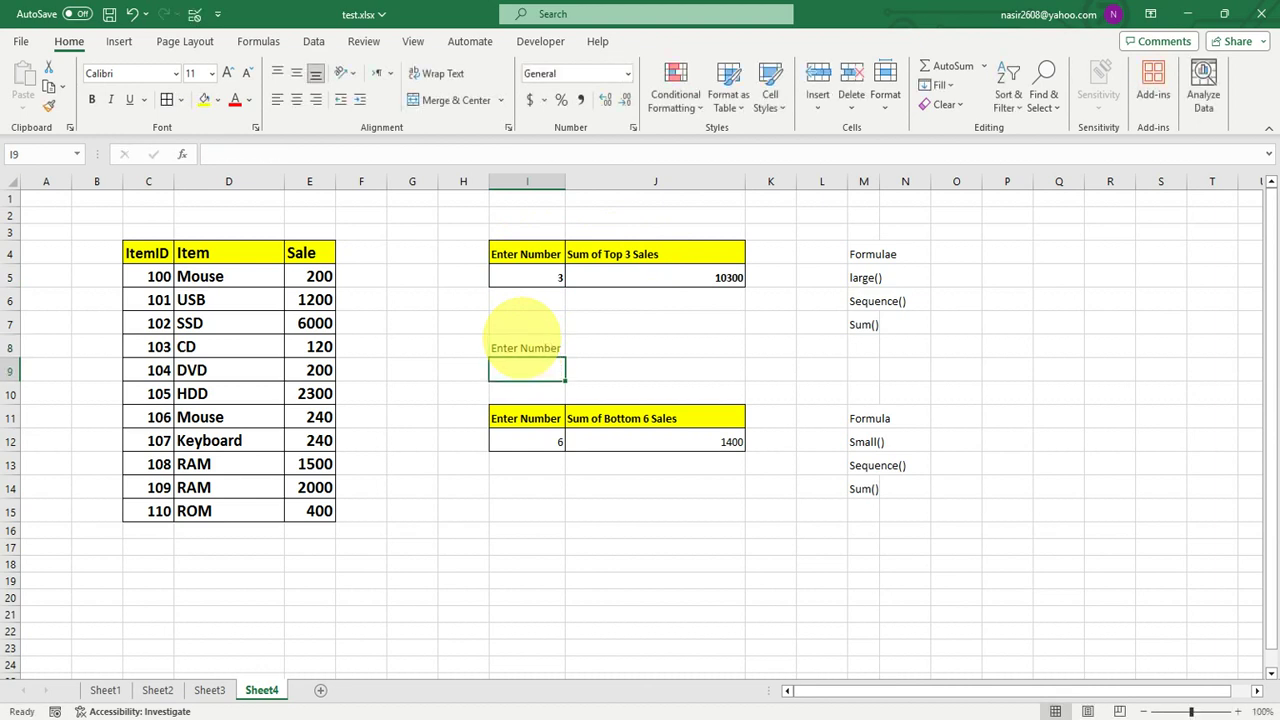
Apply All Borders to the I8:J9 block
drag(525, 345, 640, 367)
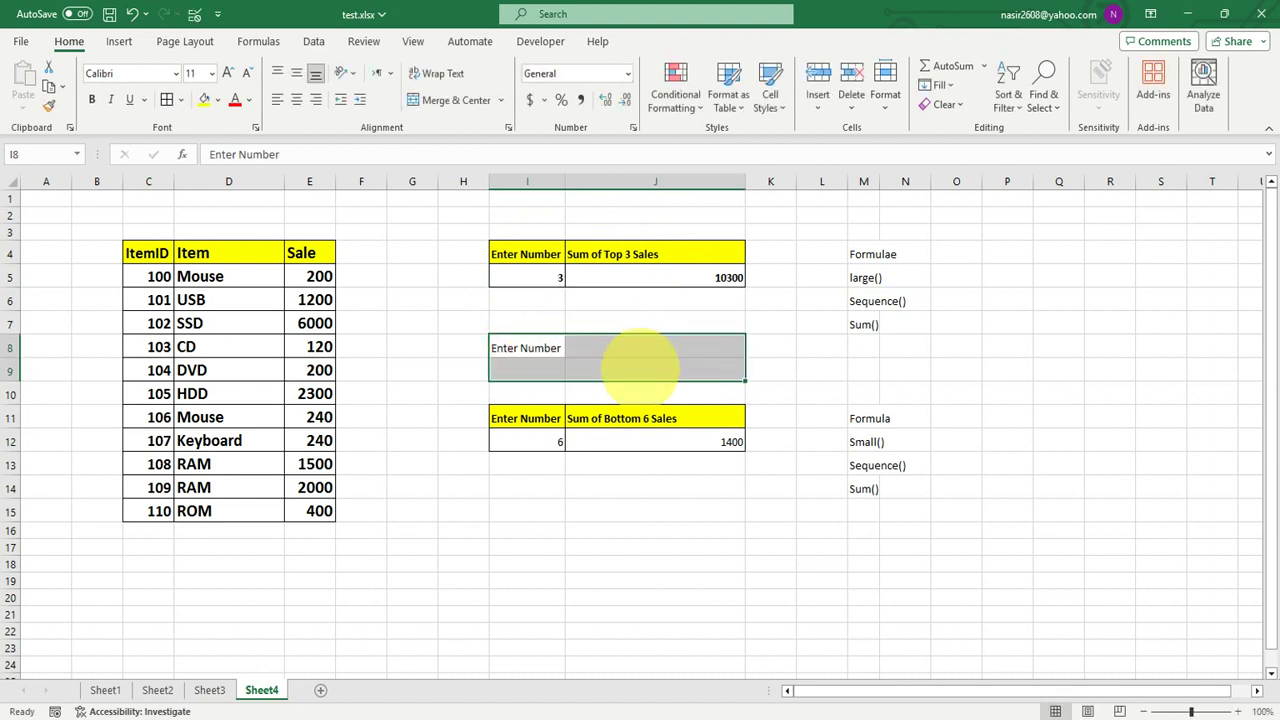
click(166, 99)
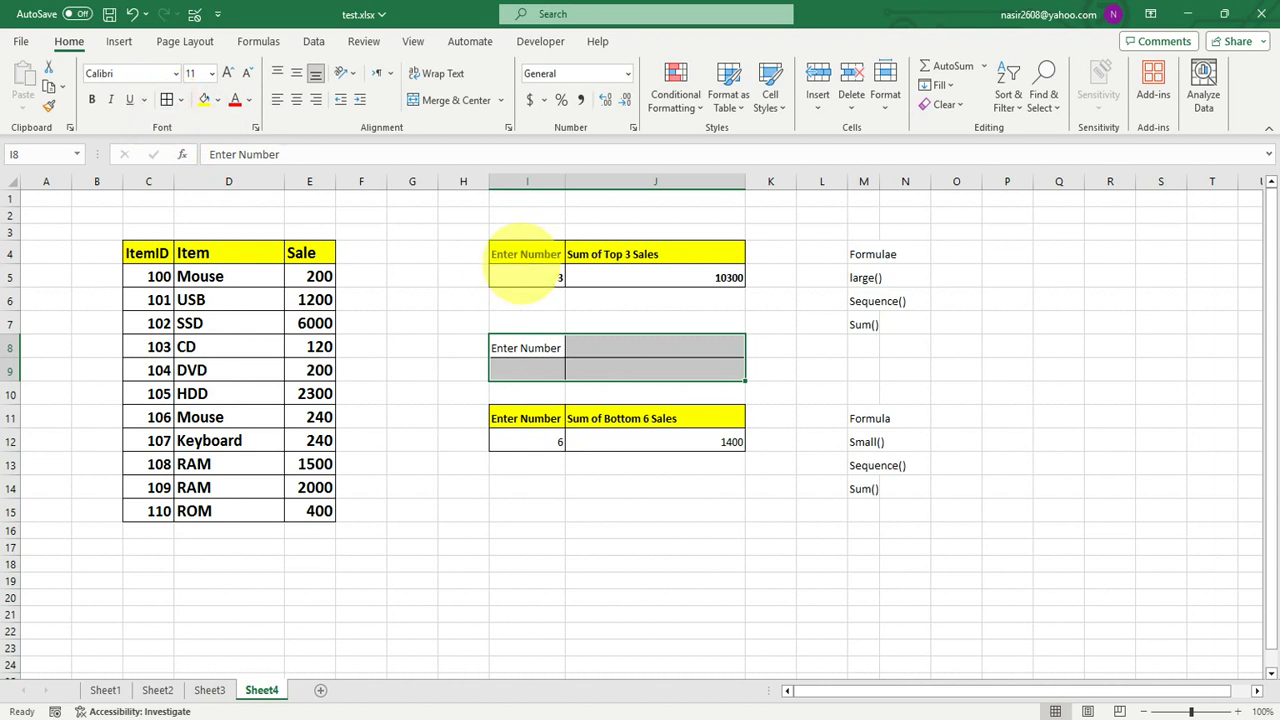
click(603, 346)
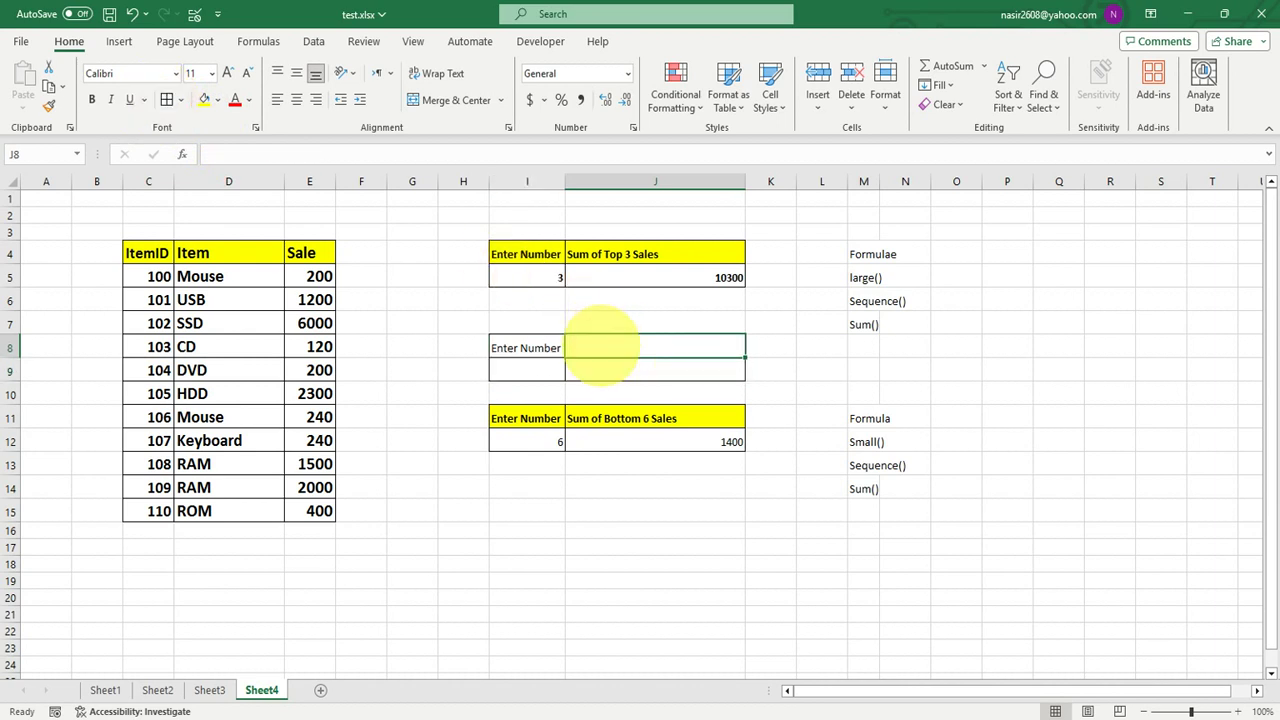
click(545, 365)
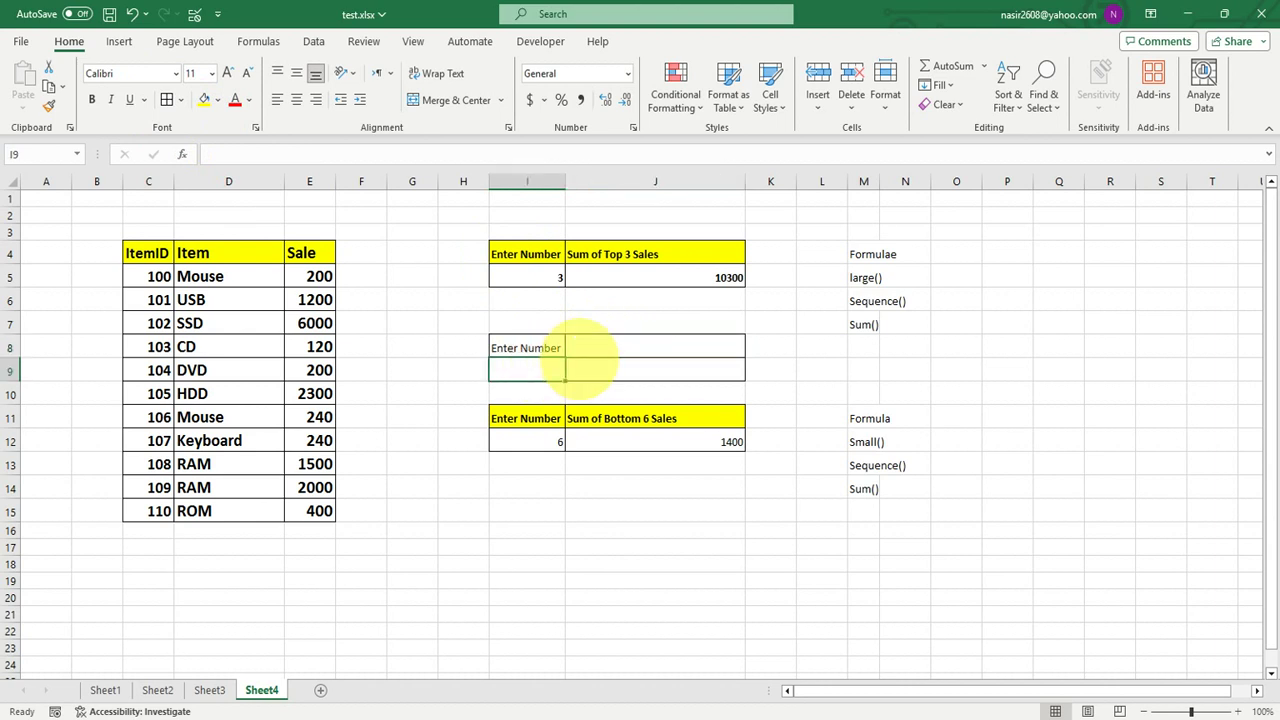
click(599, 348)
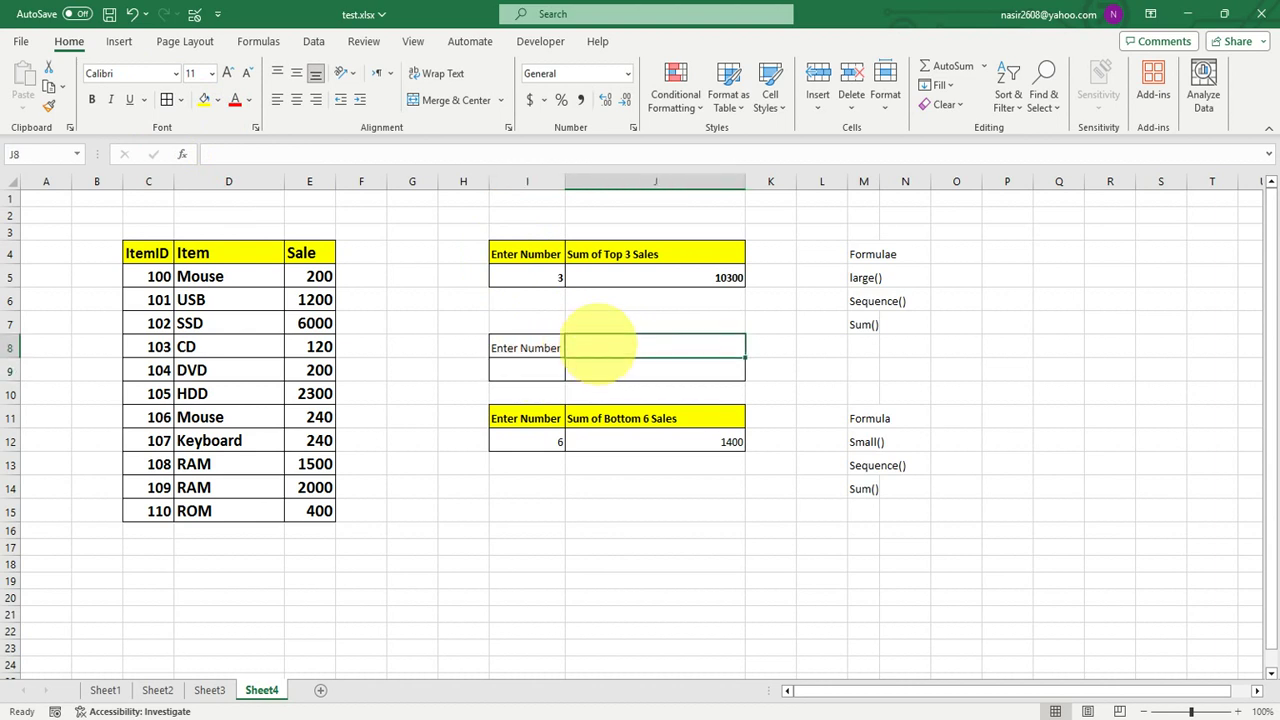
Build the dynamic heading ="Sum of Top "&I9&" Sale" in J8
text(="Sum )
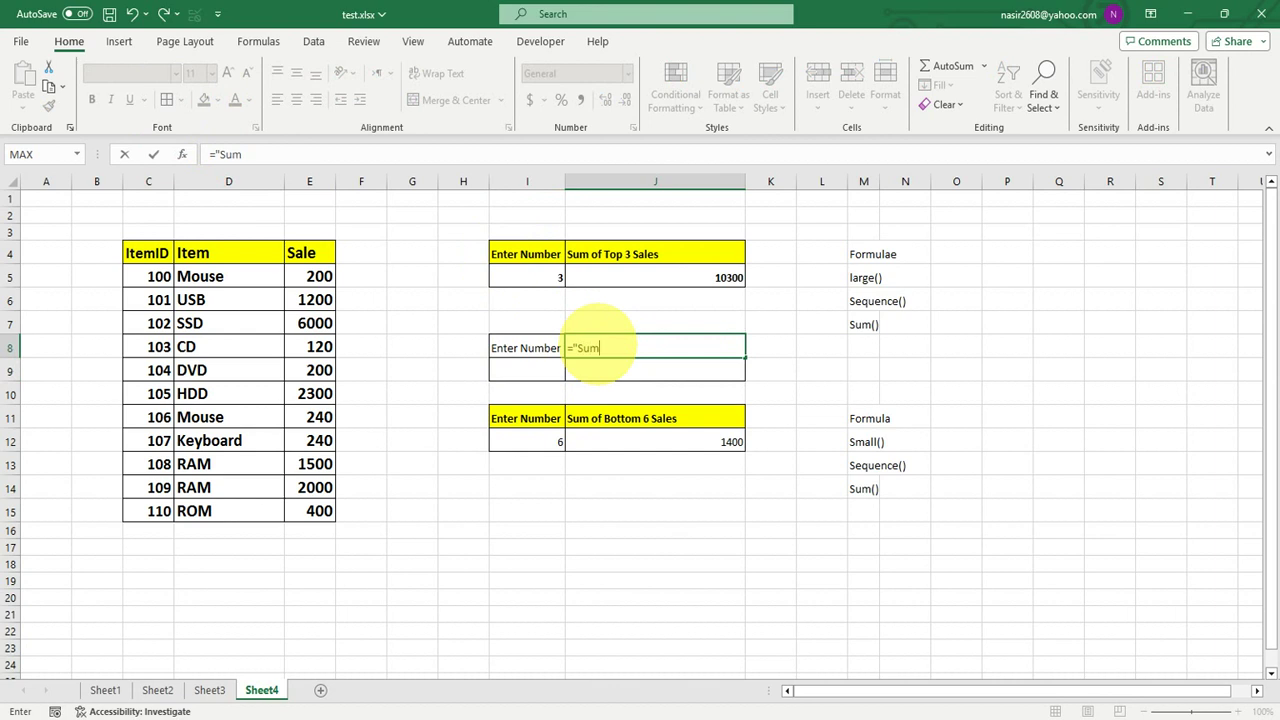
text(of Top ")
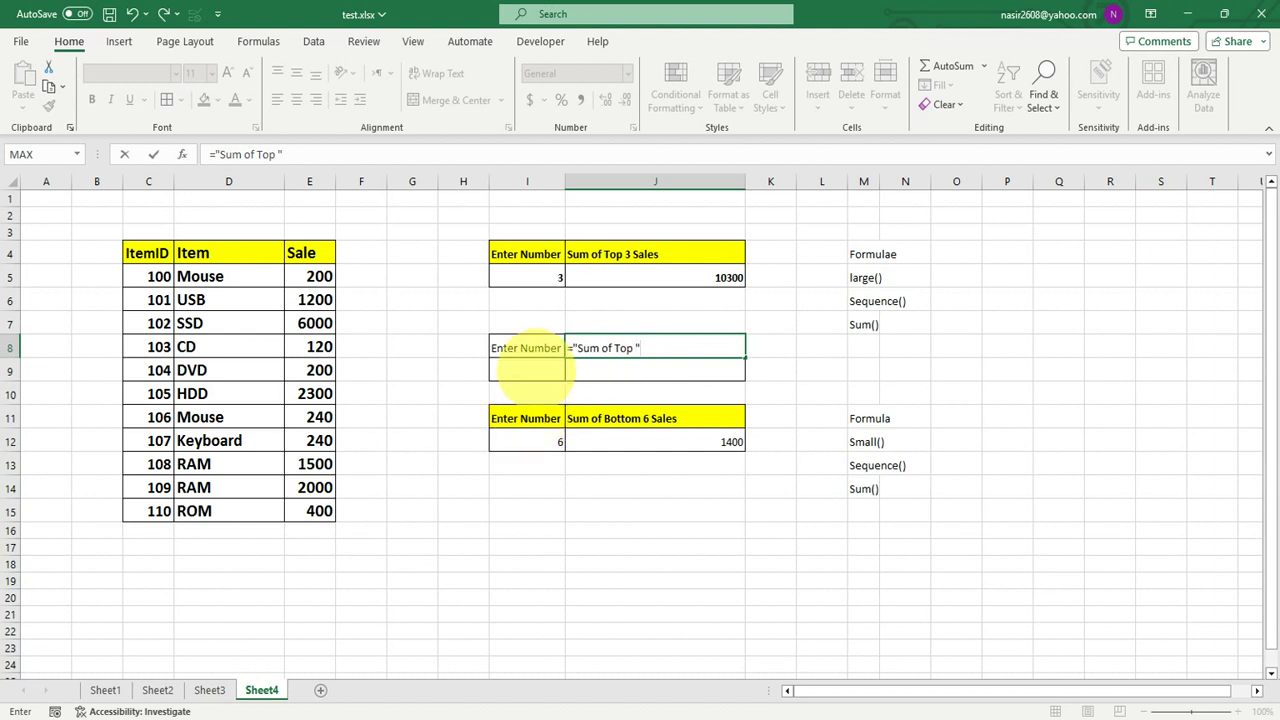
click(527, 370)
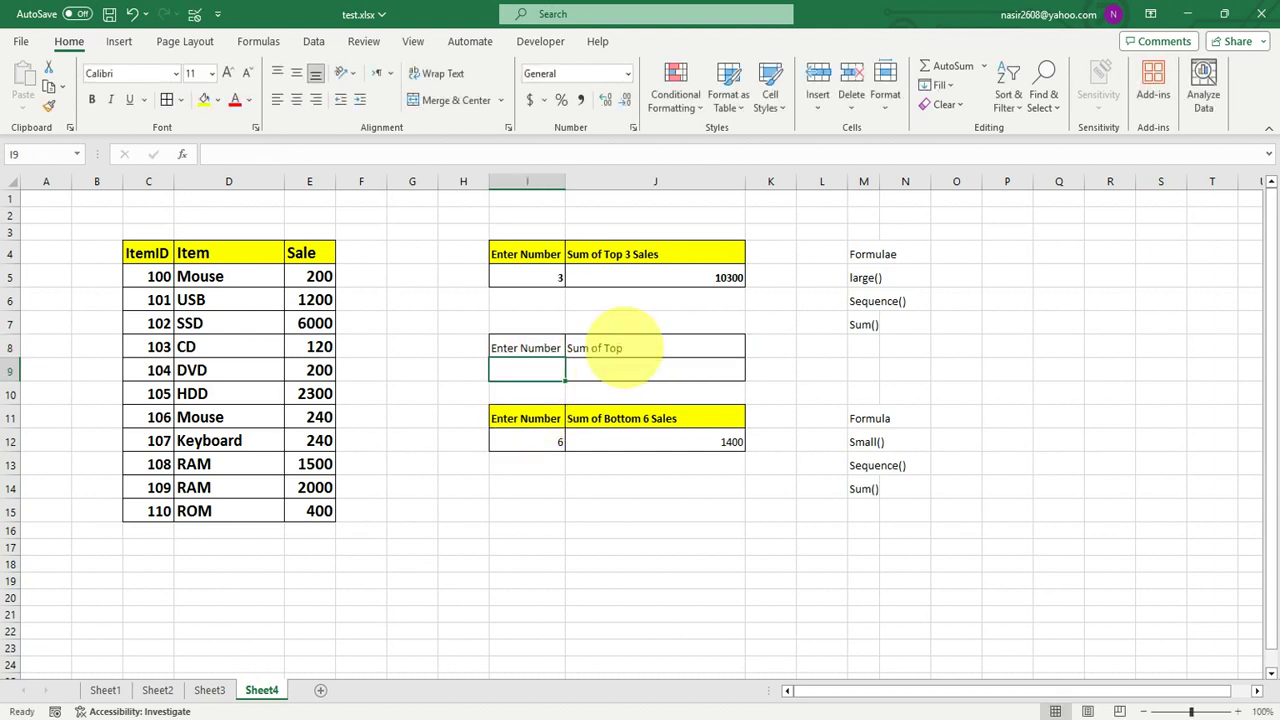
click(600, 347)
click(313, 155)
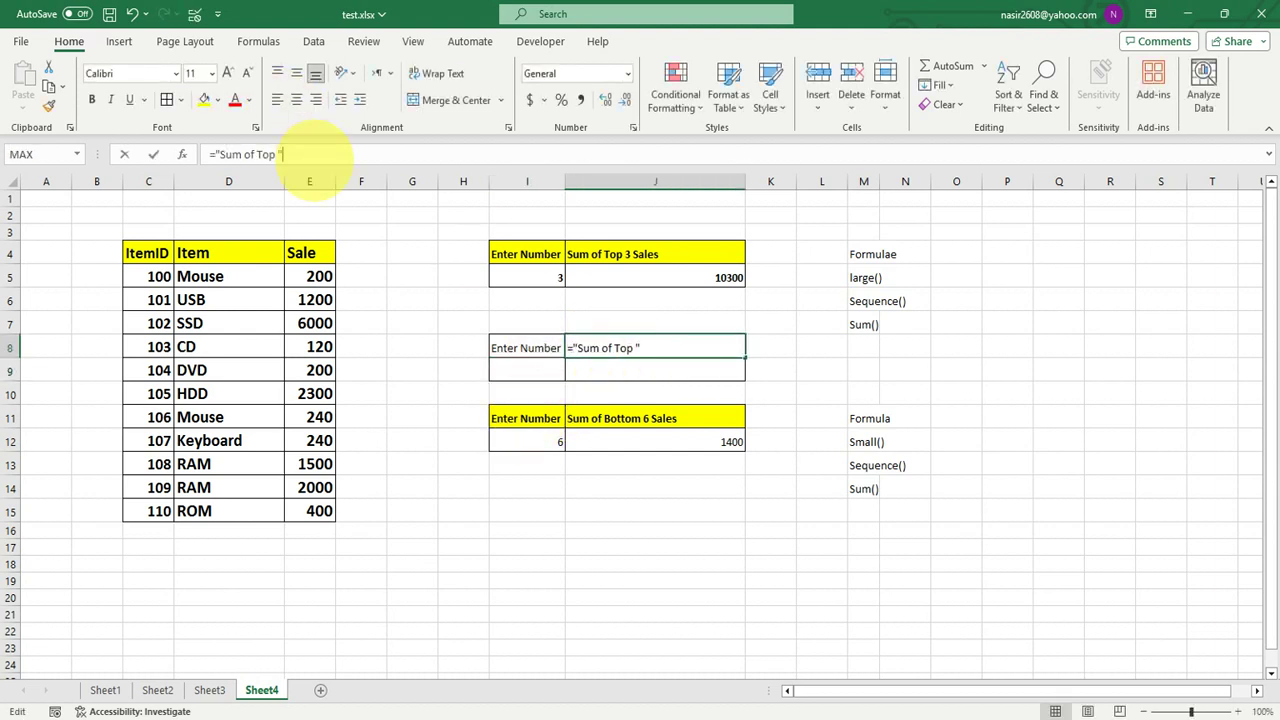
text(&)
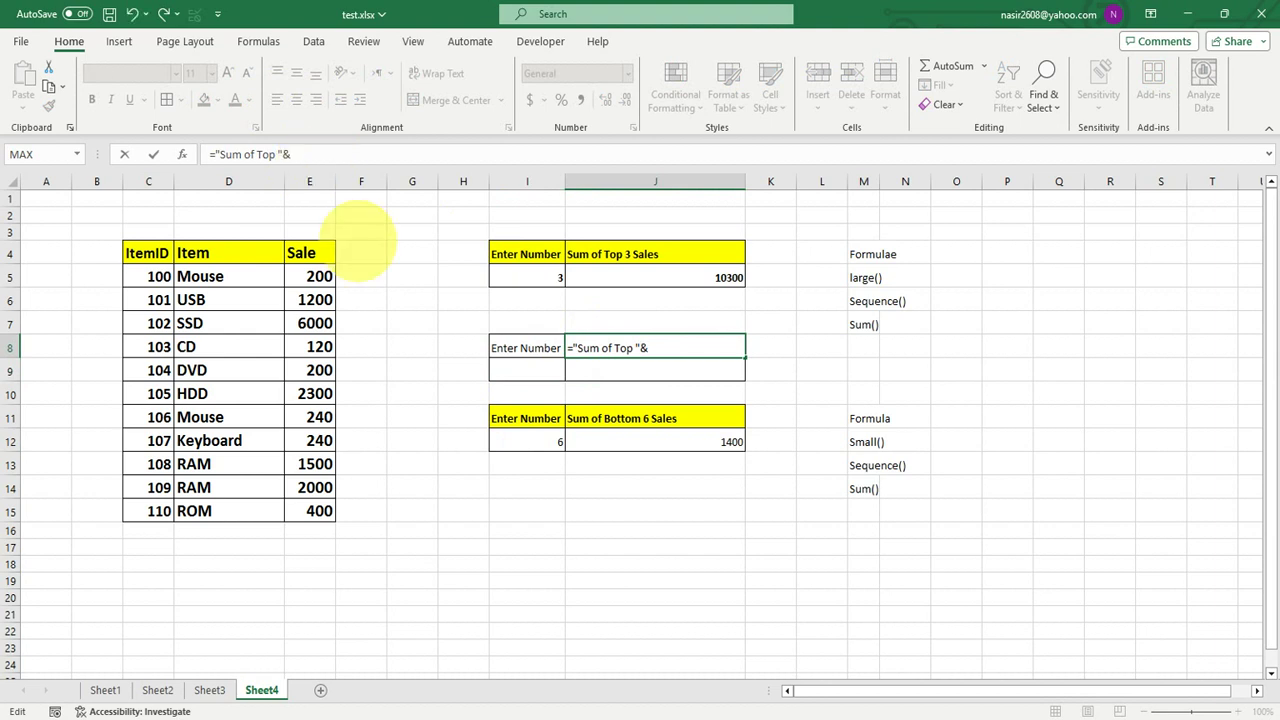
click(527, 370)
text(&)
click(681, 347)
text(" )
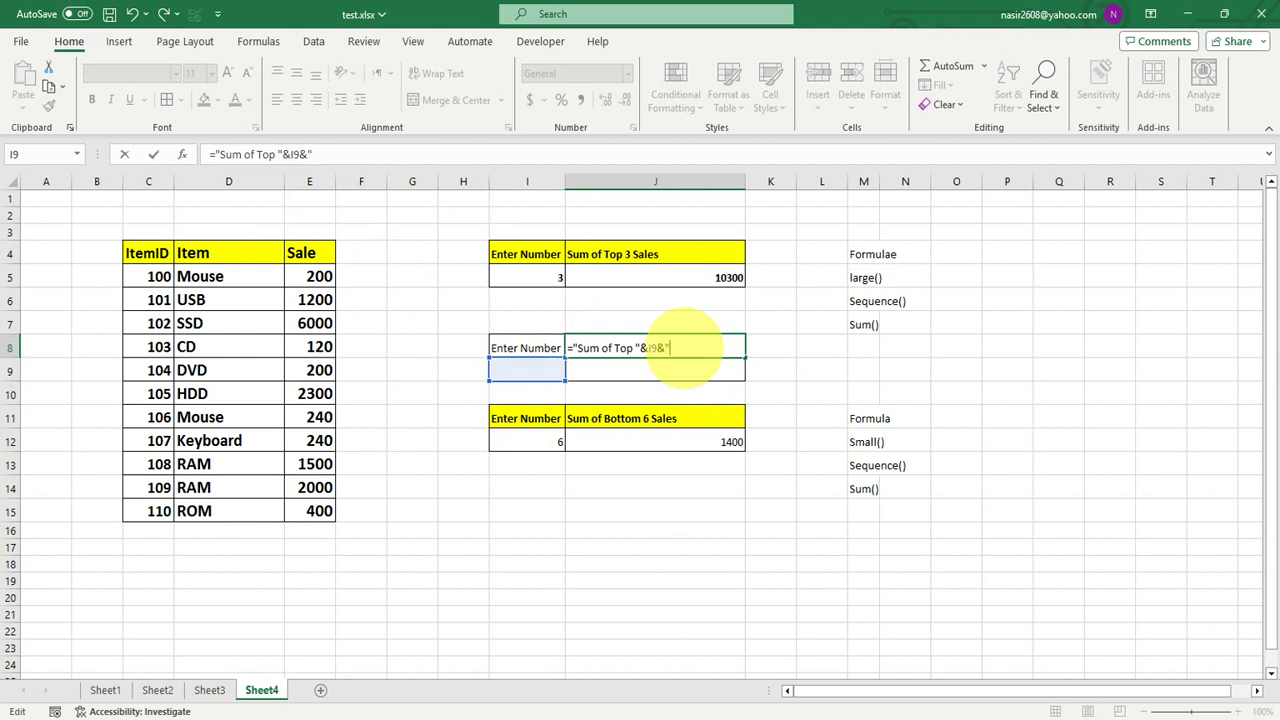
text(Sales)
key(BackSpace)
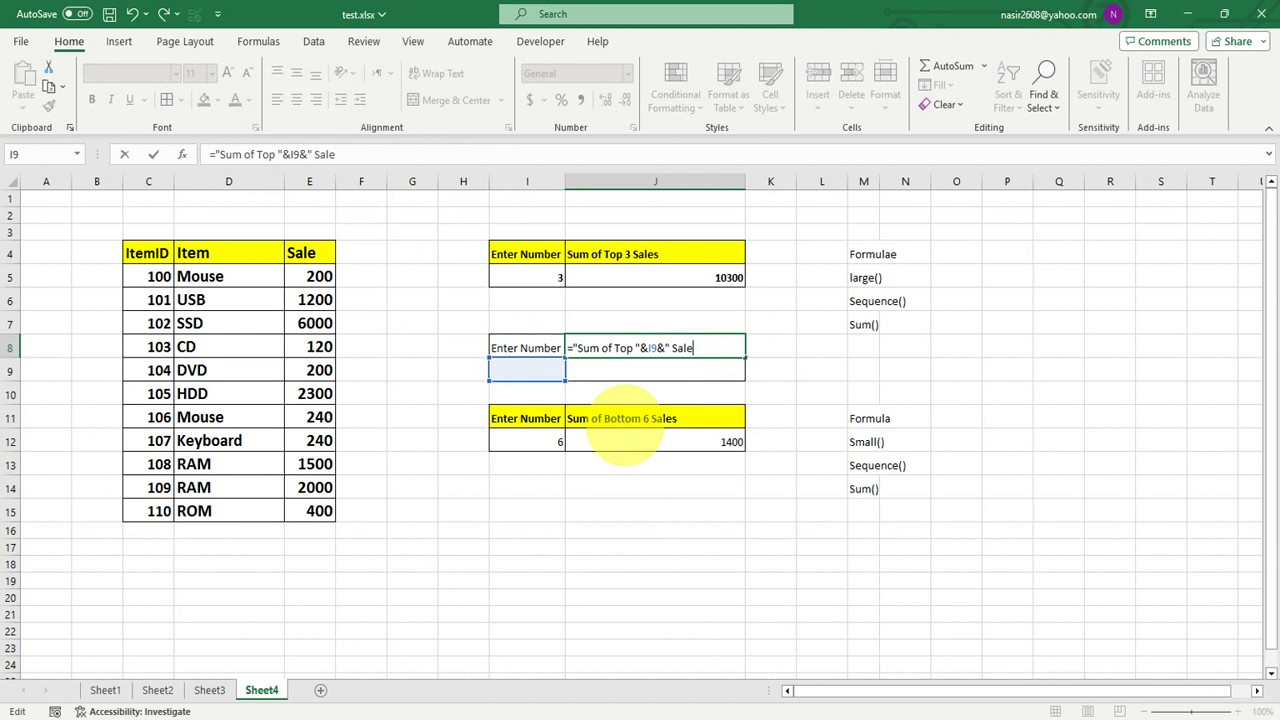
key(Return)
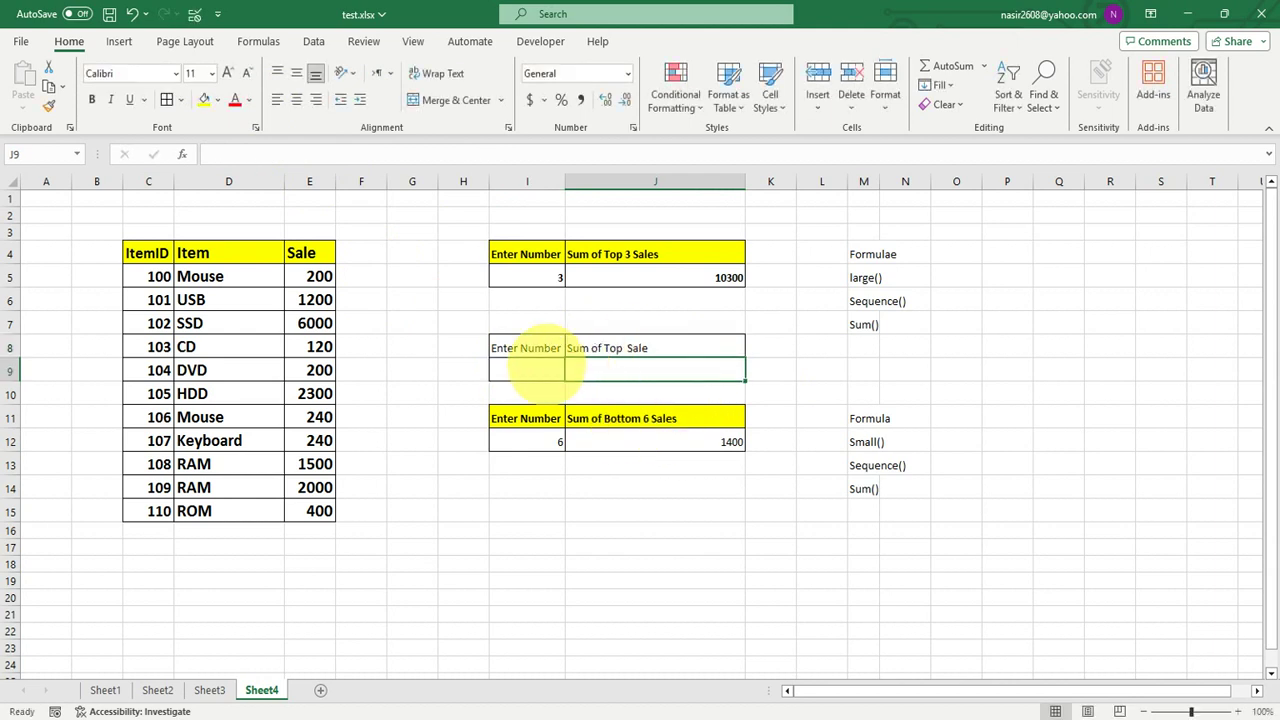
Enter 1, then 2, then 3 in I9 to watch the J8 heading update
click(530, 368)
text(1)
key(Tab)
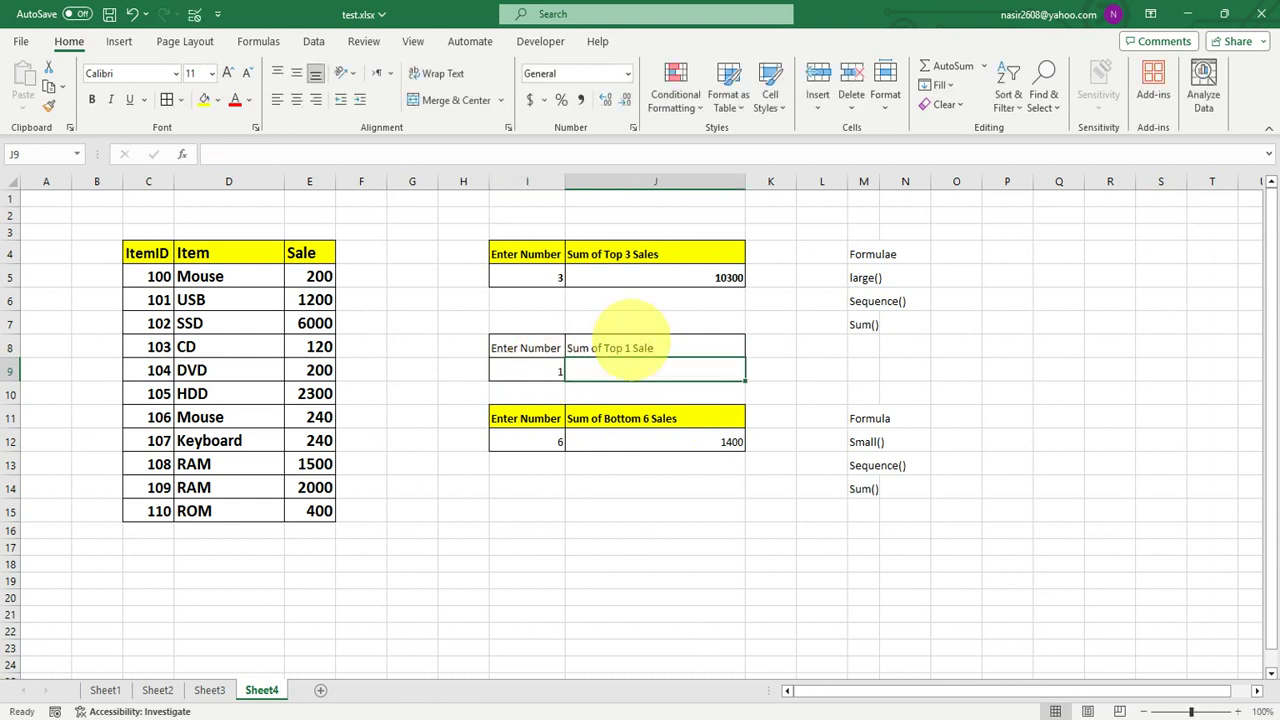
click(535, 370)
text(2)
key(Tab)
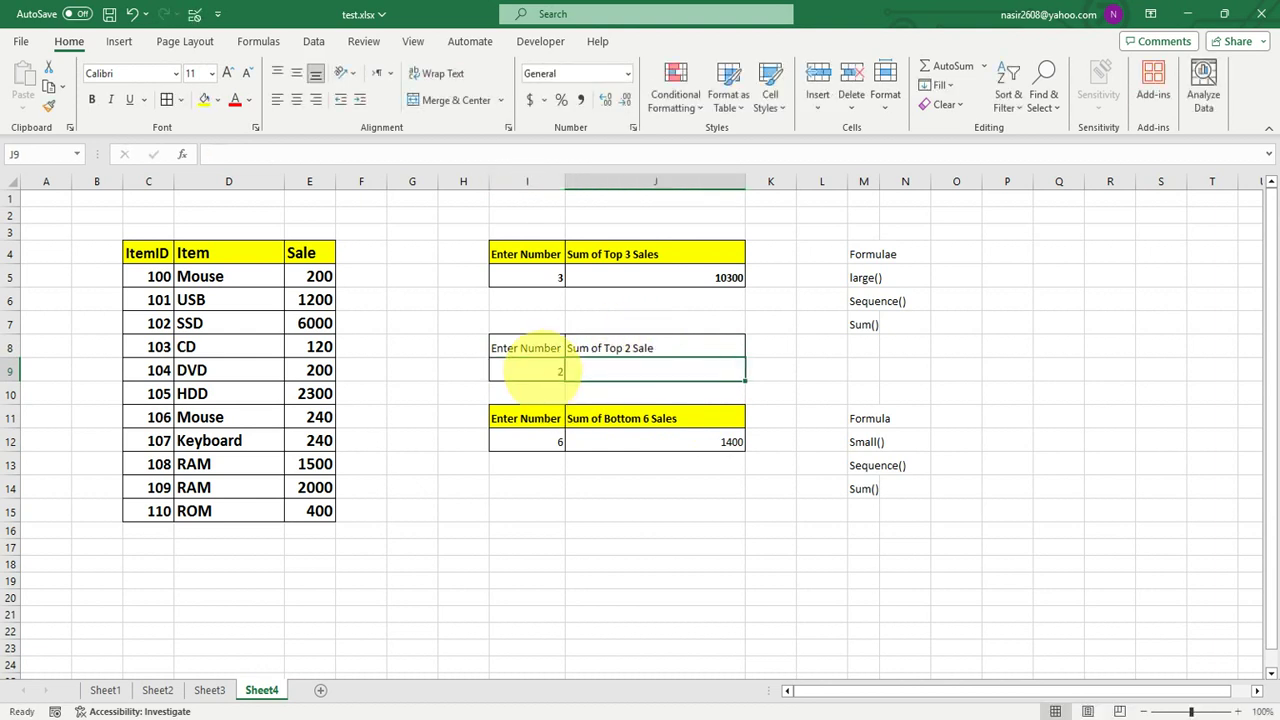
click(530, 370)
text(3)
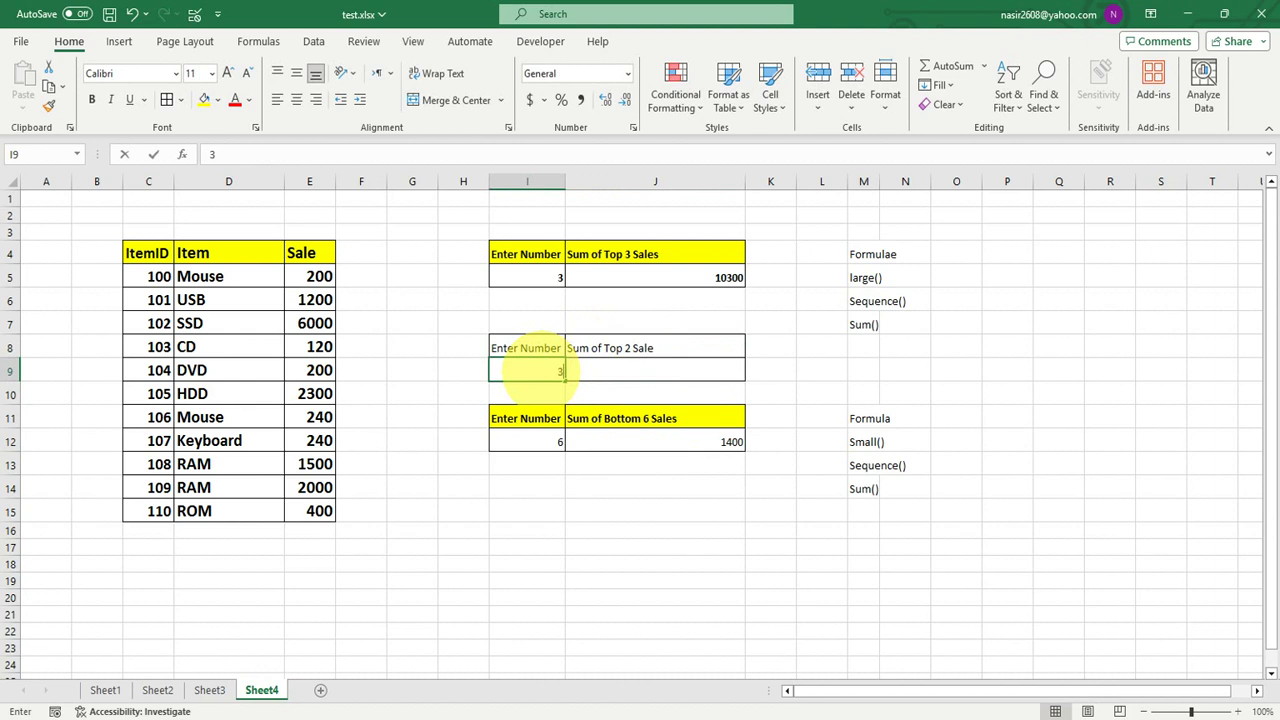
key(Tab)
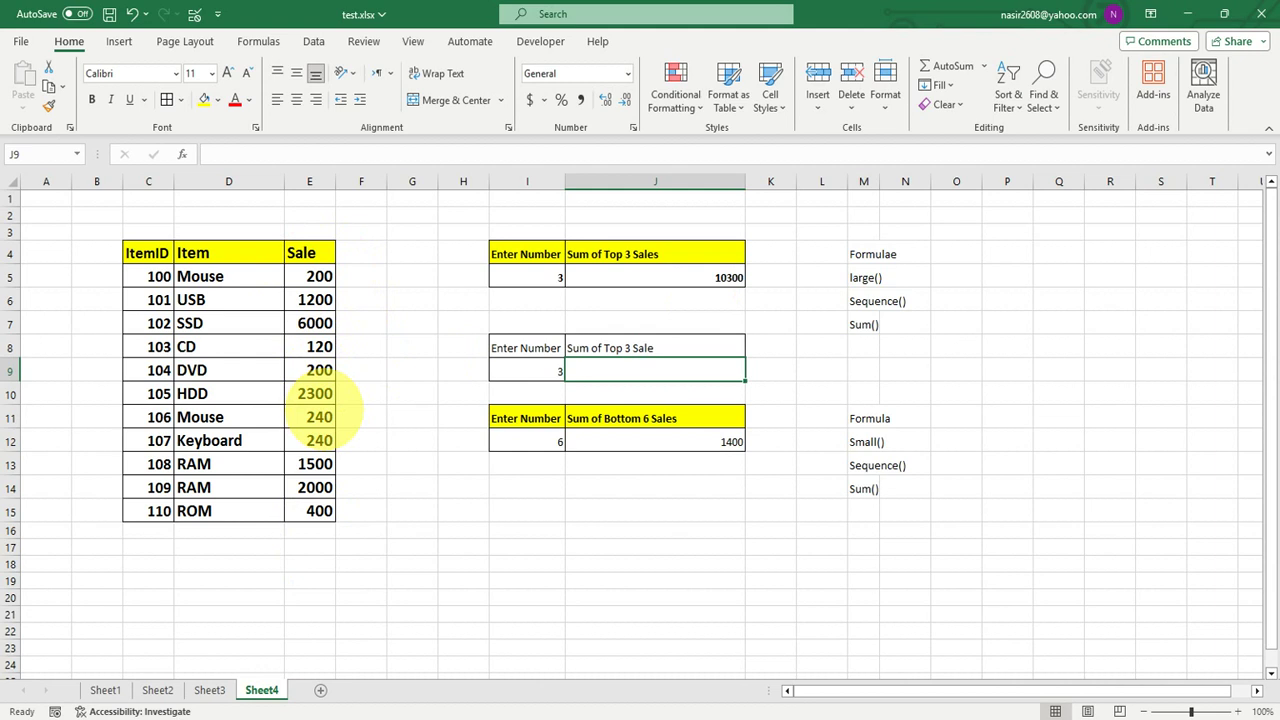
Enter =LARGE(E5:E15,1) in J9 to get the largest sale
text(=)
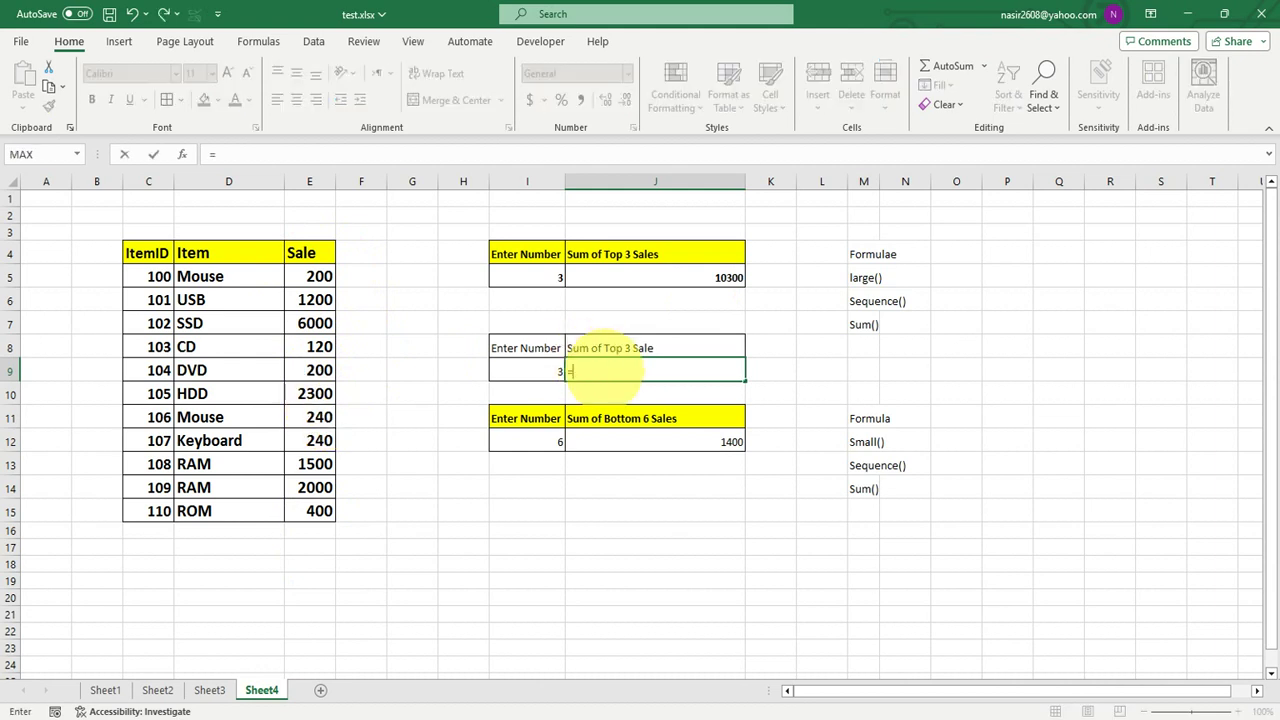
text(lar)
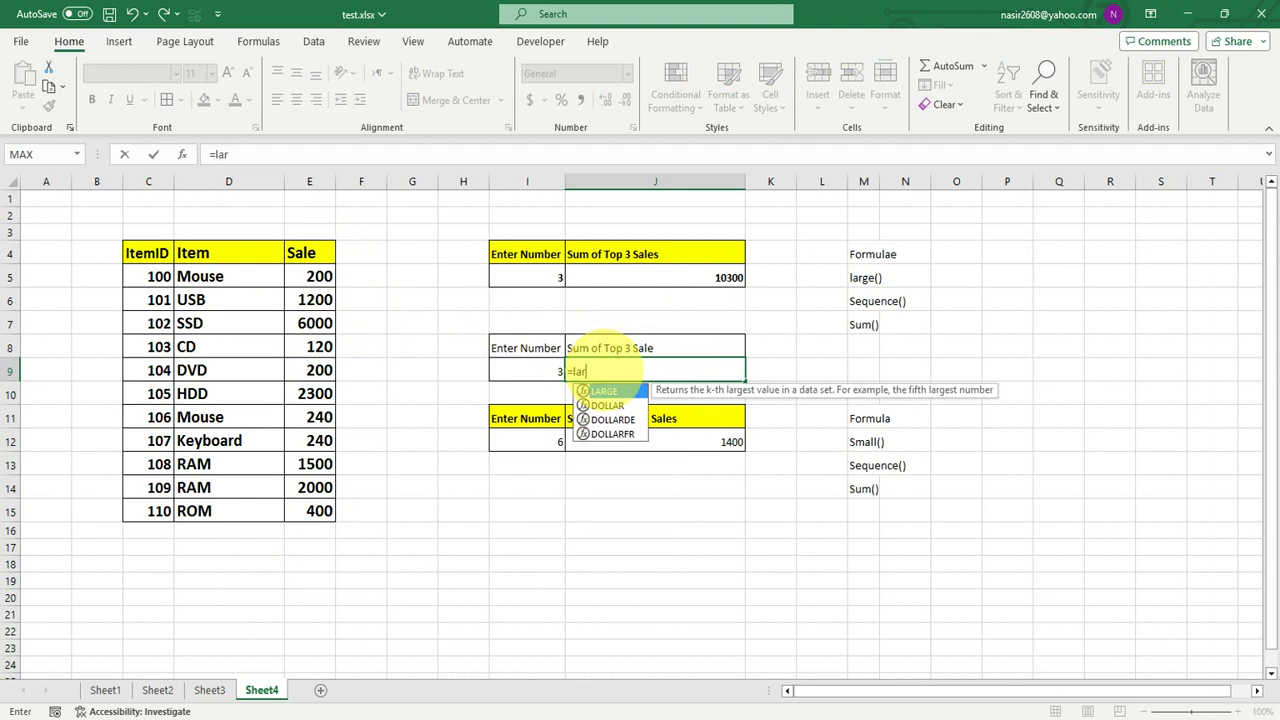
text(ge)
key(Tab)
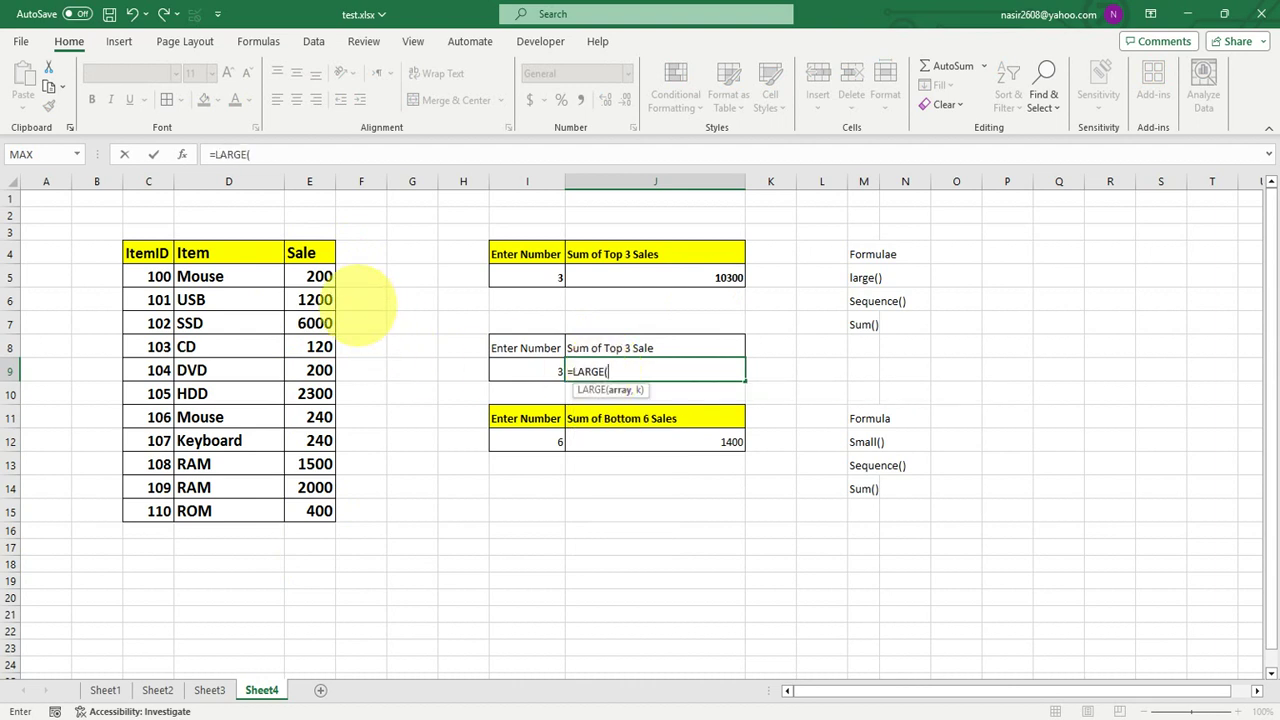
drag(315, 272, 300, 508)
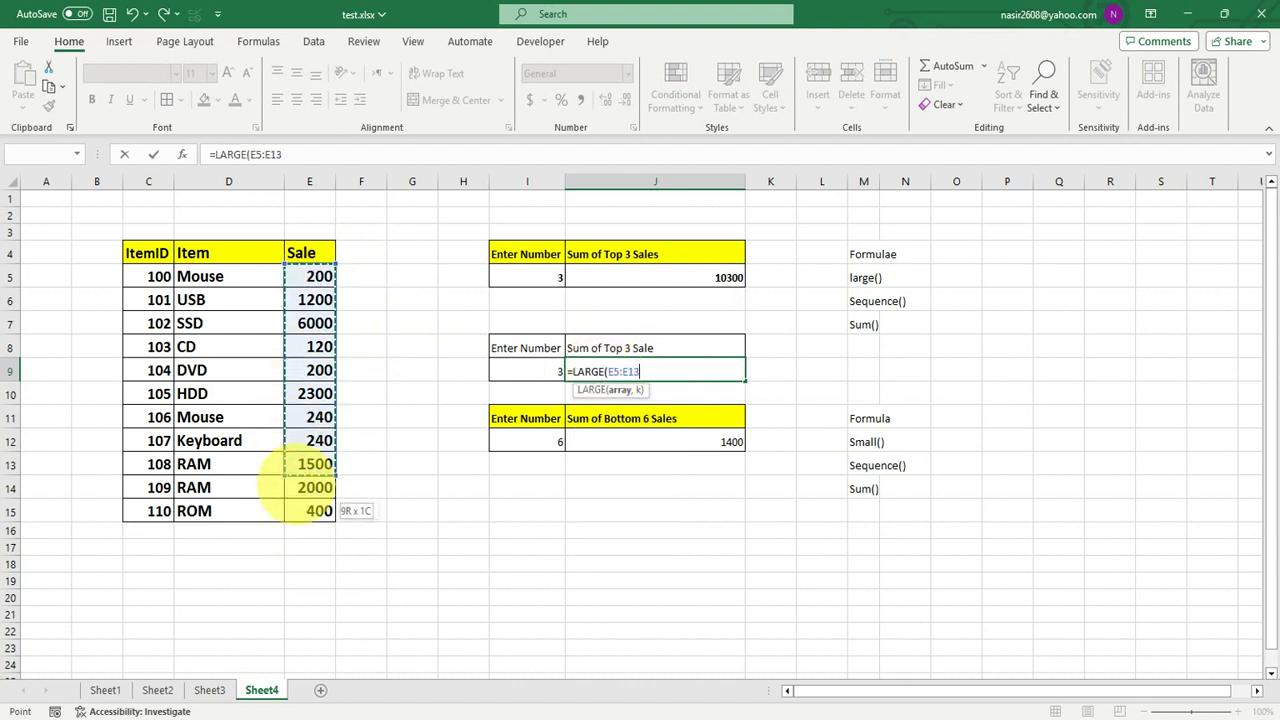
text(,1)
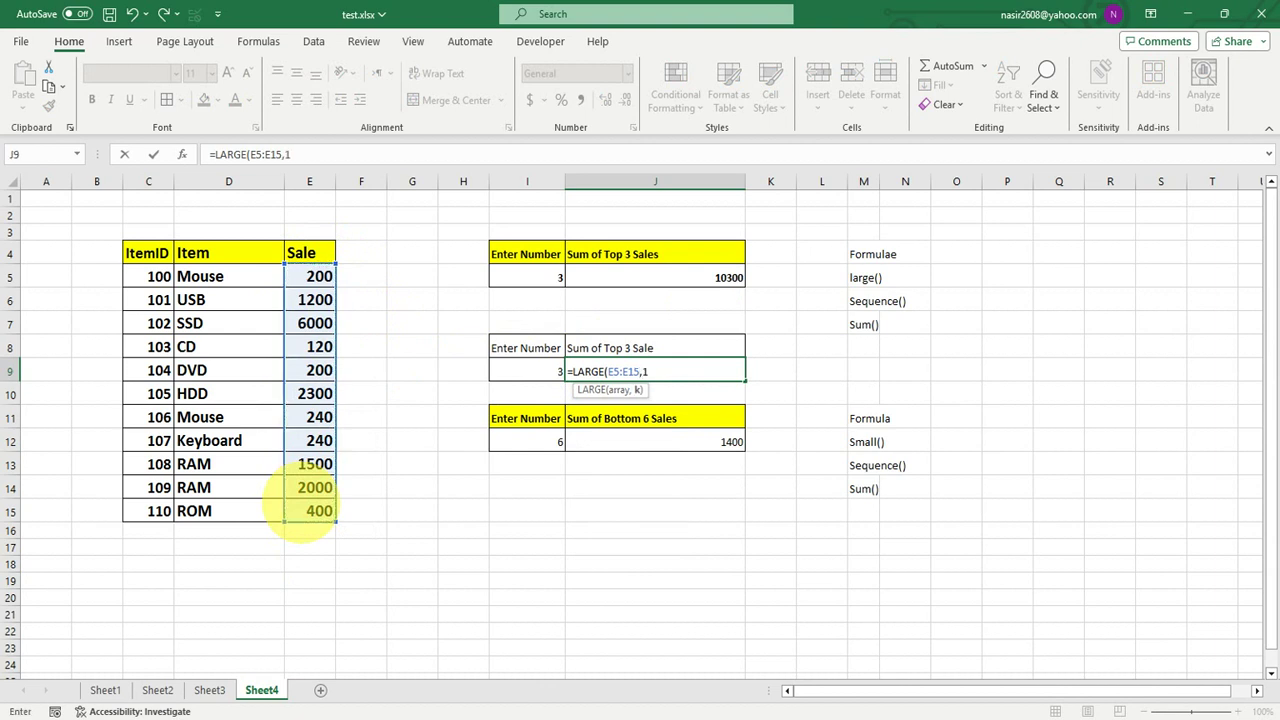
text())
key(Return)
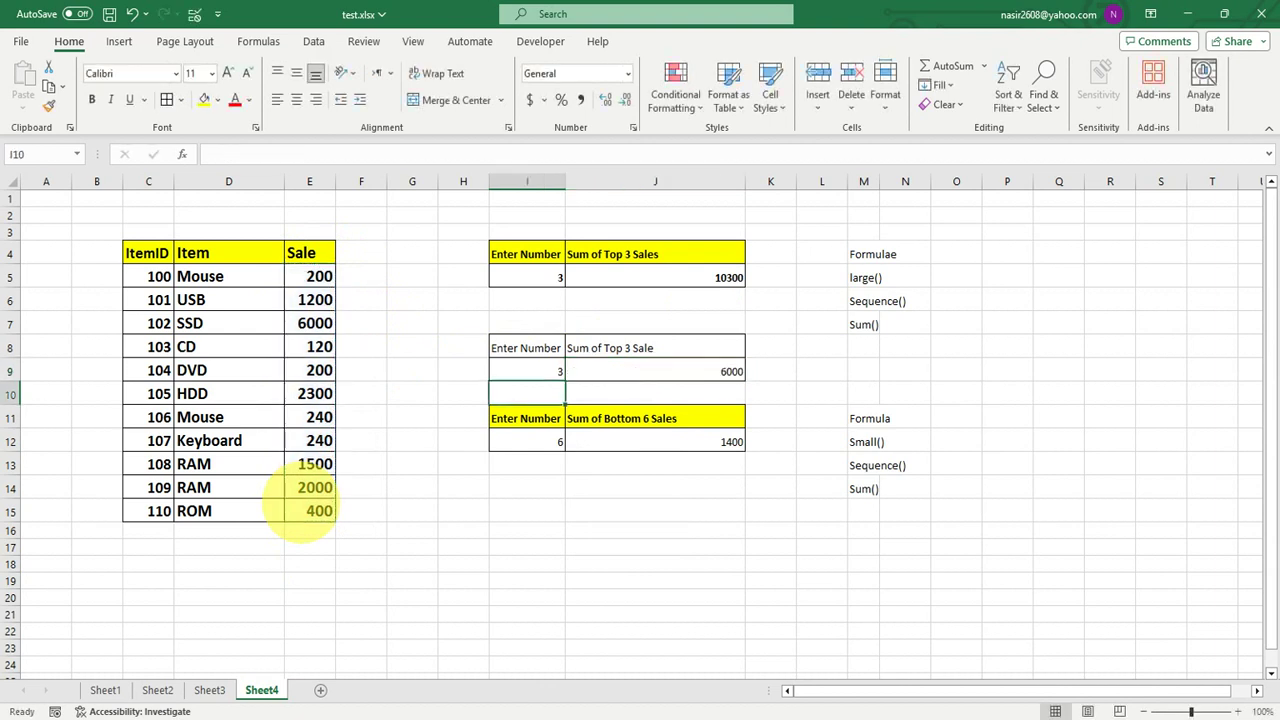
Change the LARGE k argument to 2, then 3, so J9 shows 2000
click(735, 371)
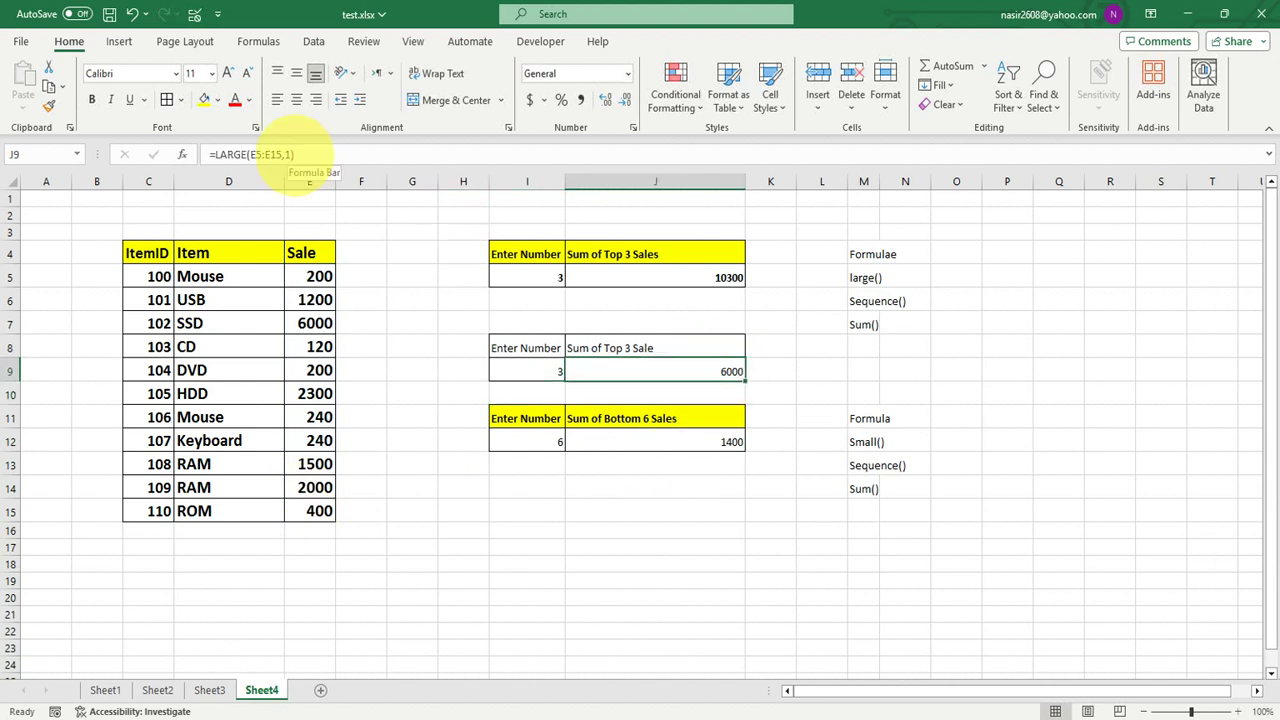
click(295, 155)
click(290, 155)
key(BackSpace)
text(2)
key(Return)
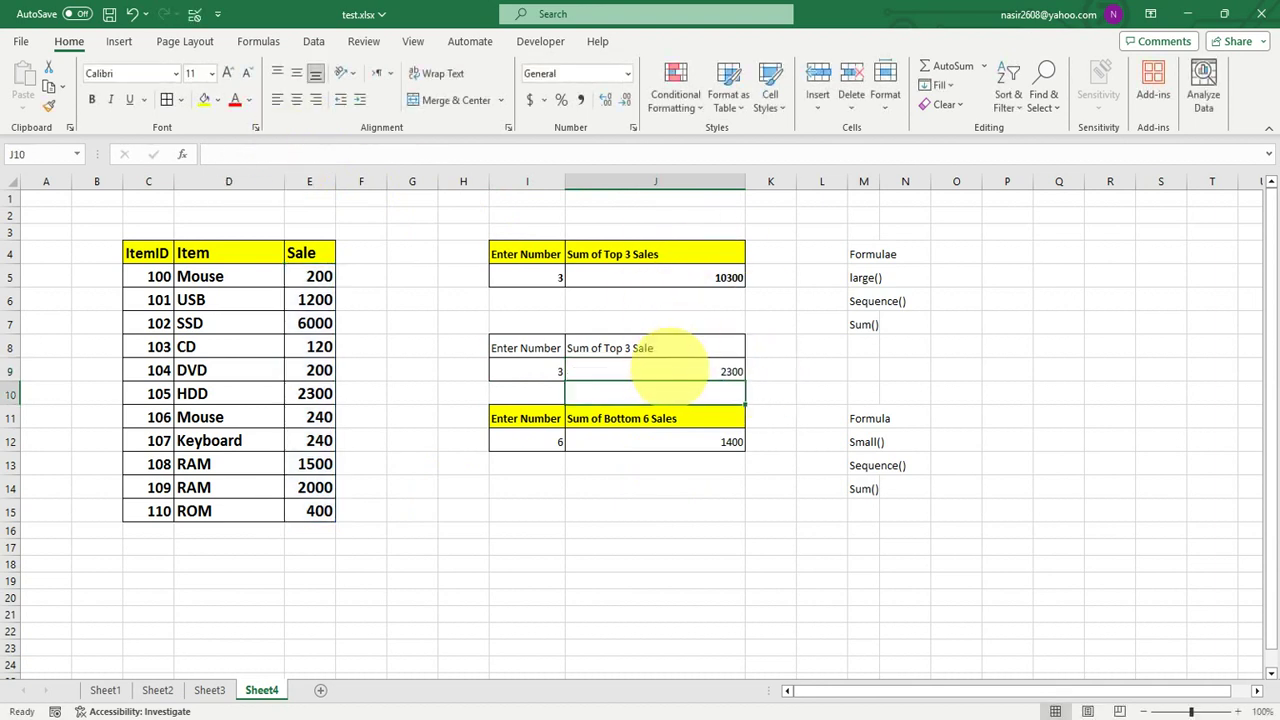
click(655, 370)
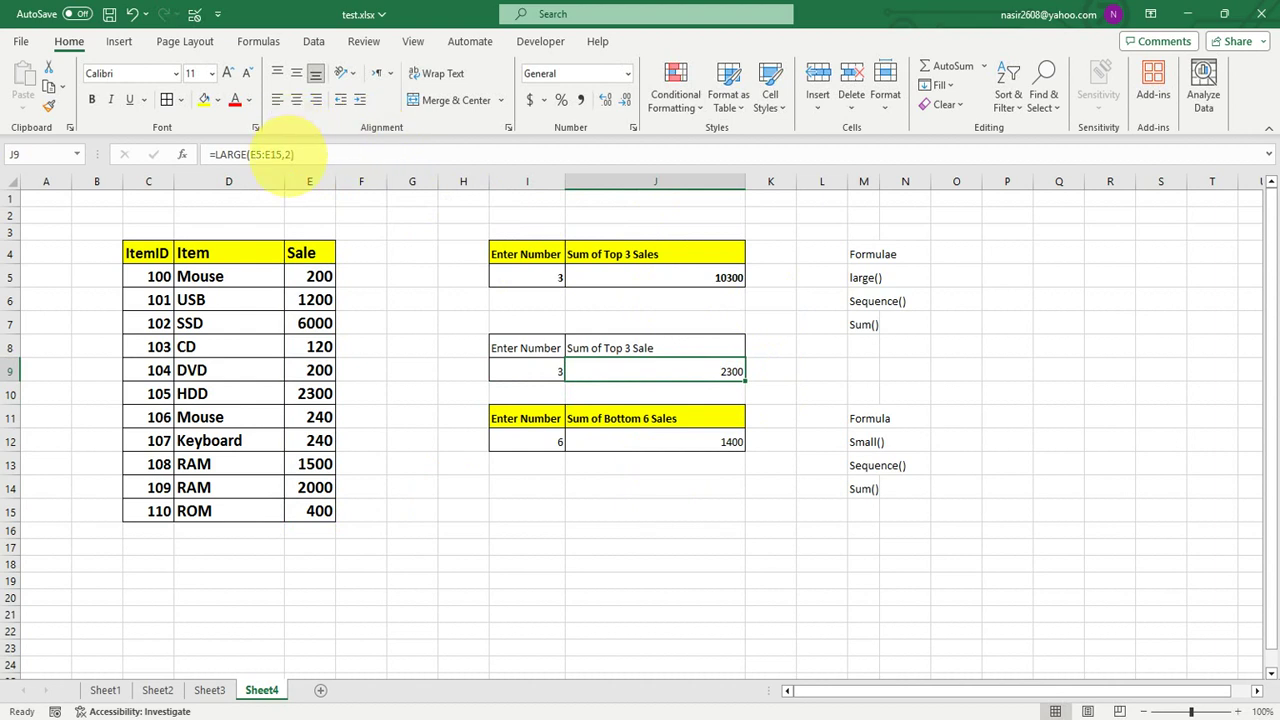
click(290, 155)
key(BackSpace)
text(3)
key(Return)
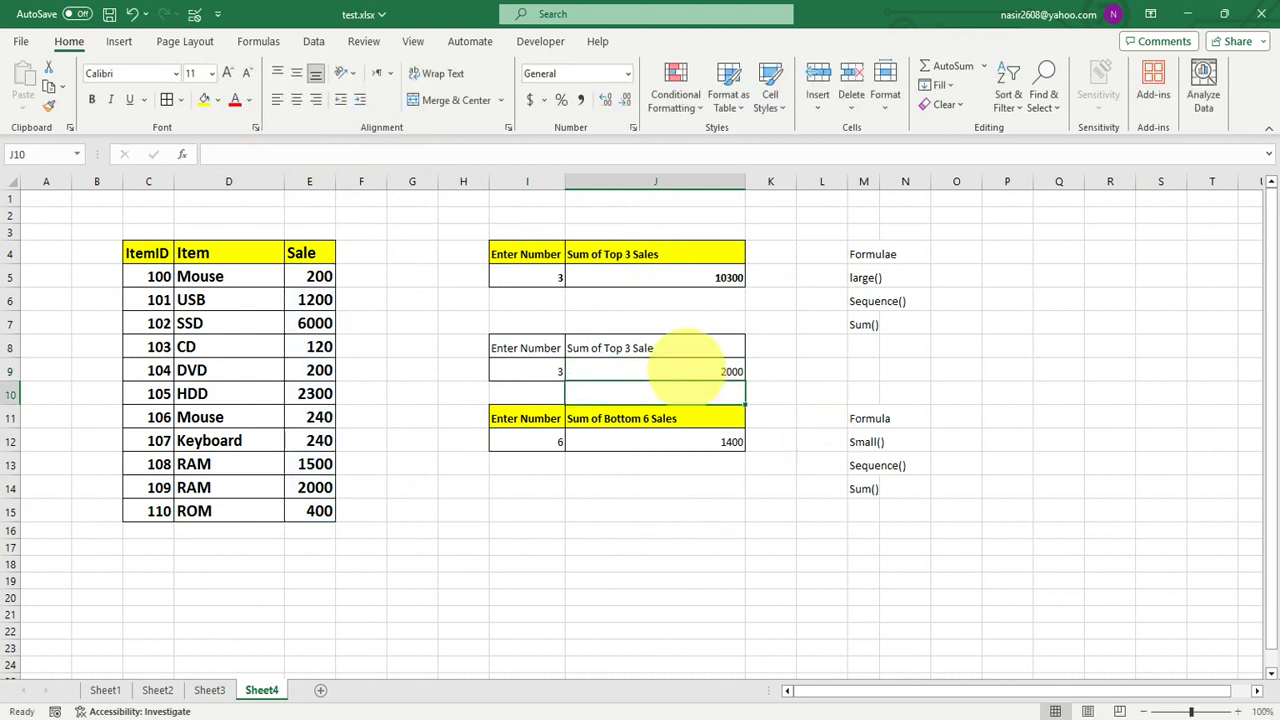
click(684, 369)
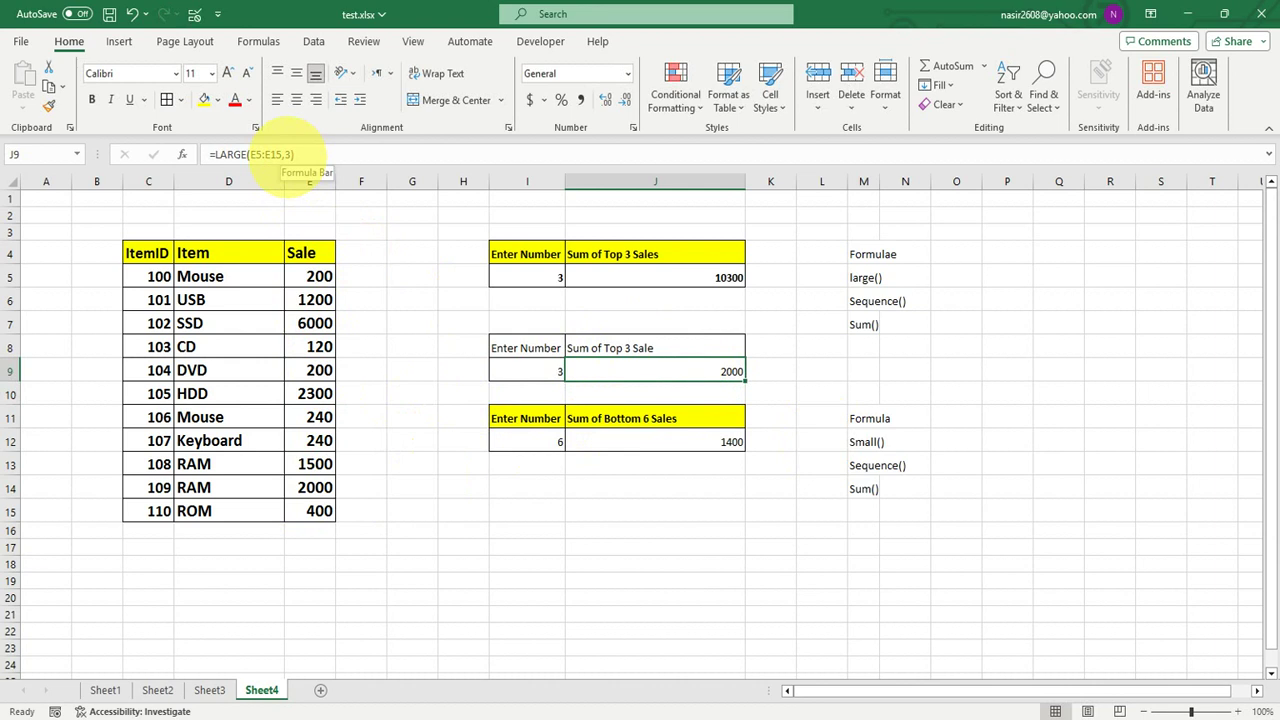
Change J9 to =LARGE(E5:E15,{1,2,3}), spilling 6000, 2300 and 2000 across J9:L9
double_click(657, 371)
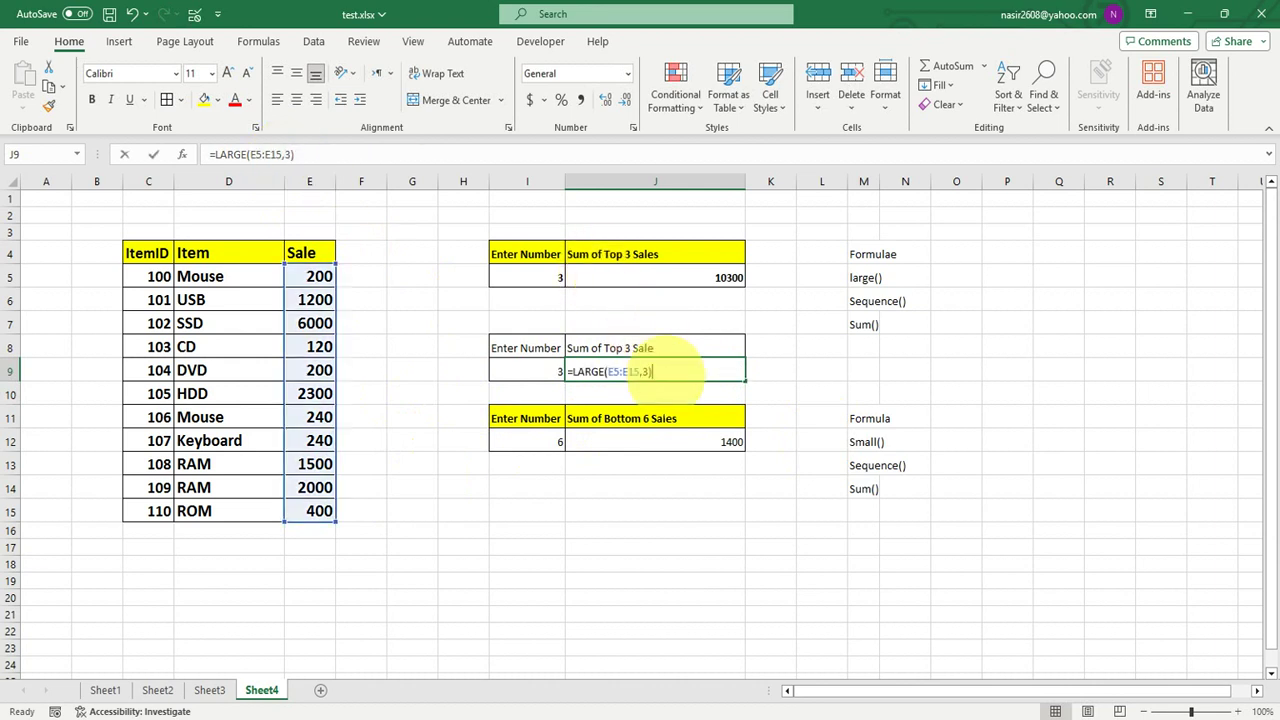
key(Left)
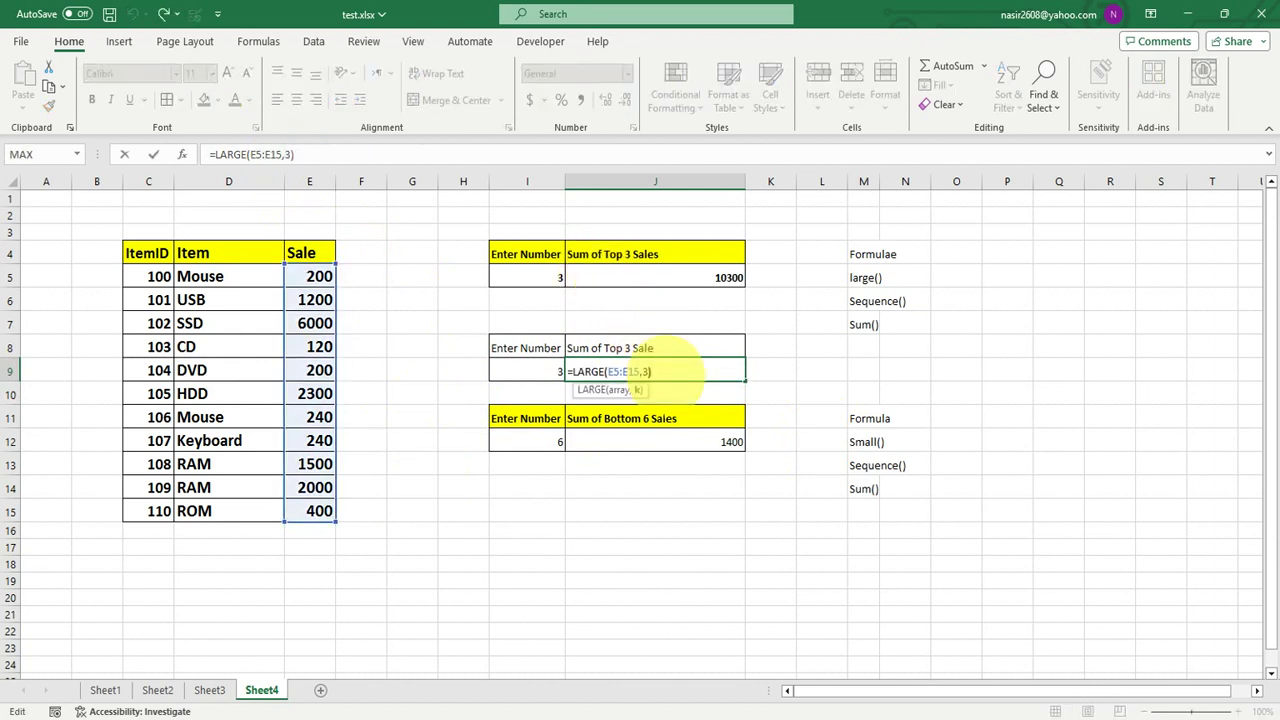
key(BackSpace)
text({1)
text(,2,3})
text())
key(Return)
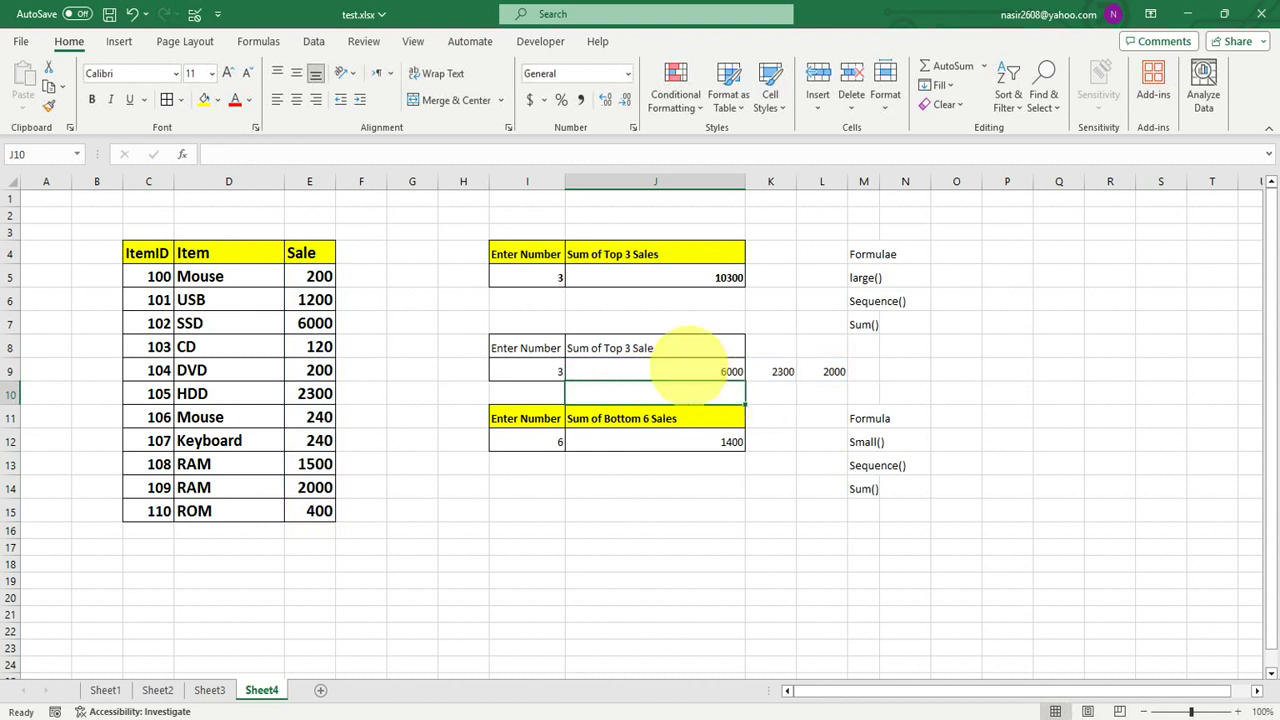
click(710, 371)
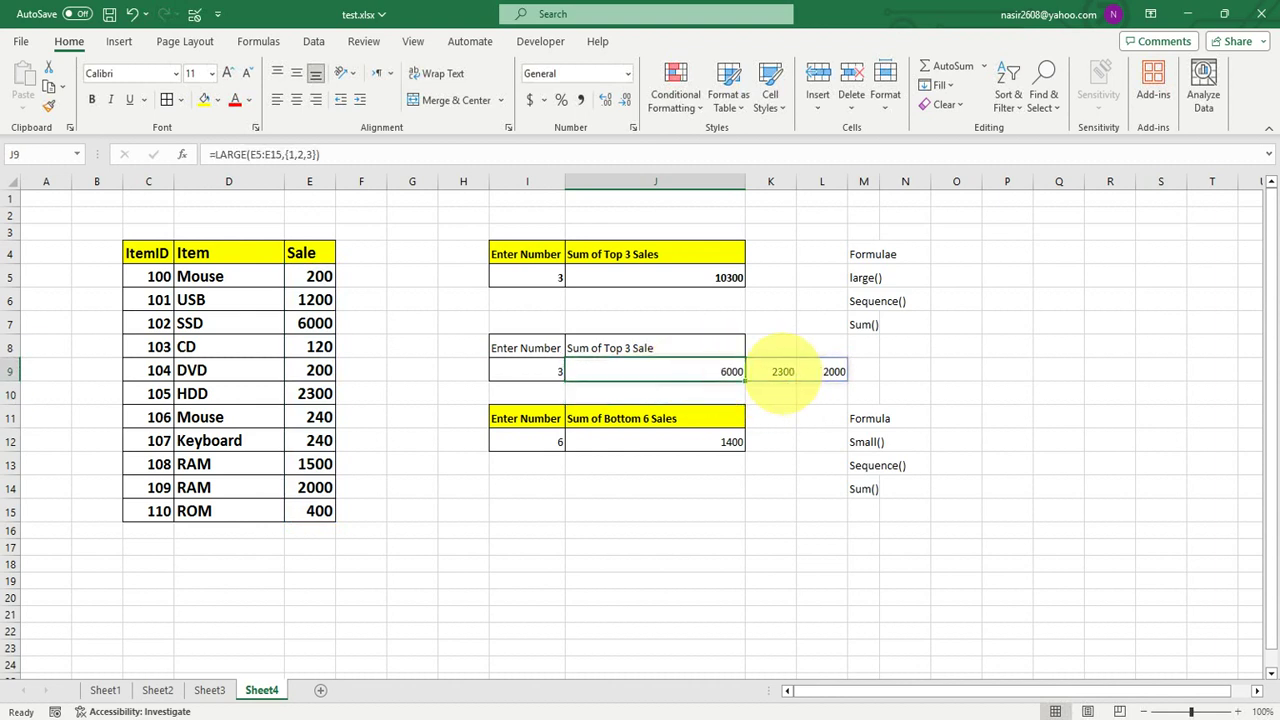
click(783, 372)
click(824, 372)
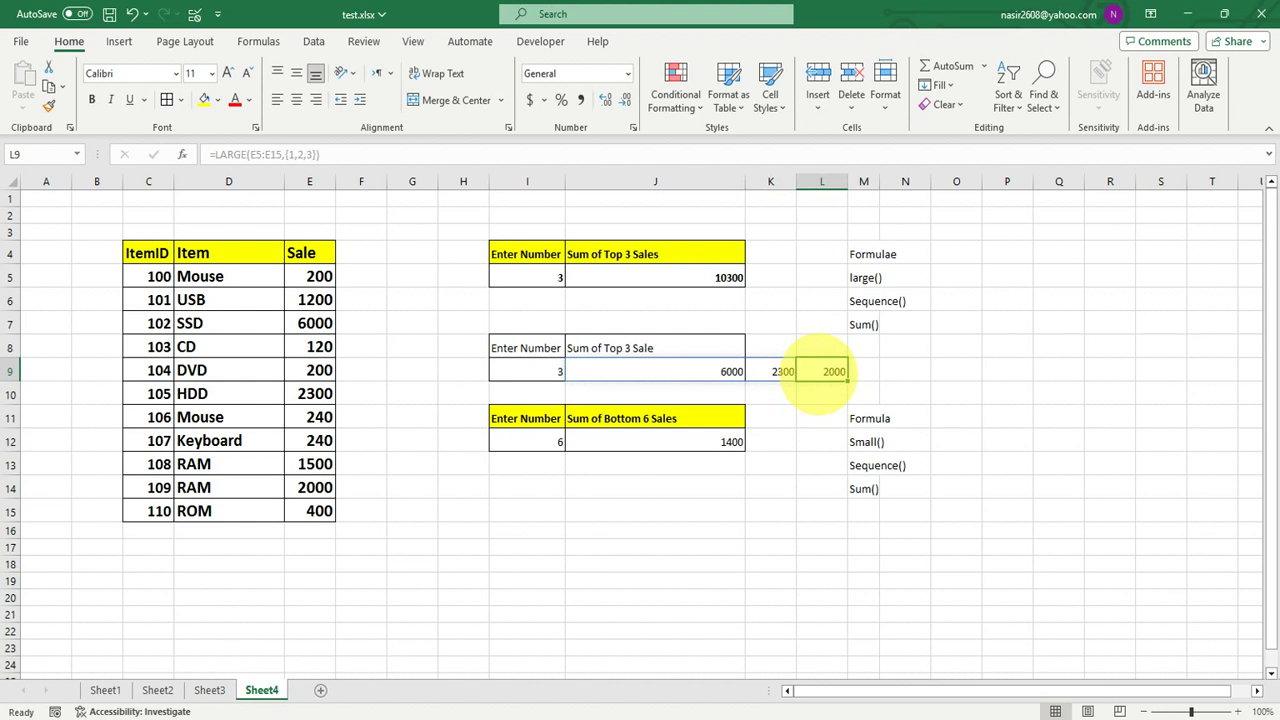
Re-examine J9's formula, highlighting the {1,2,3} constant, and recommit it unchanged
click(686, 366)
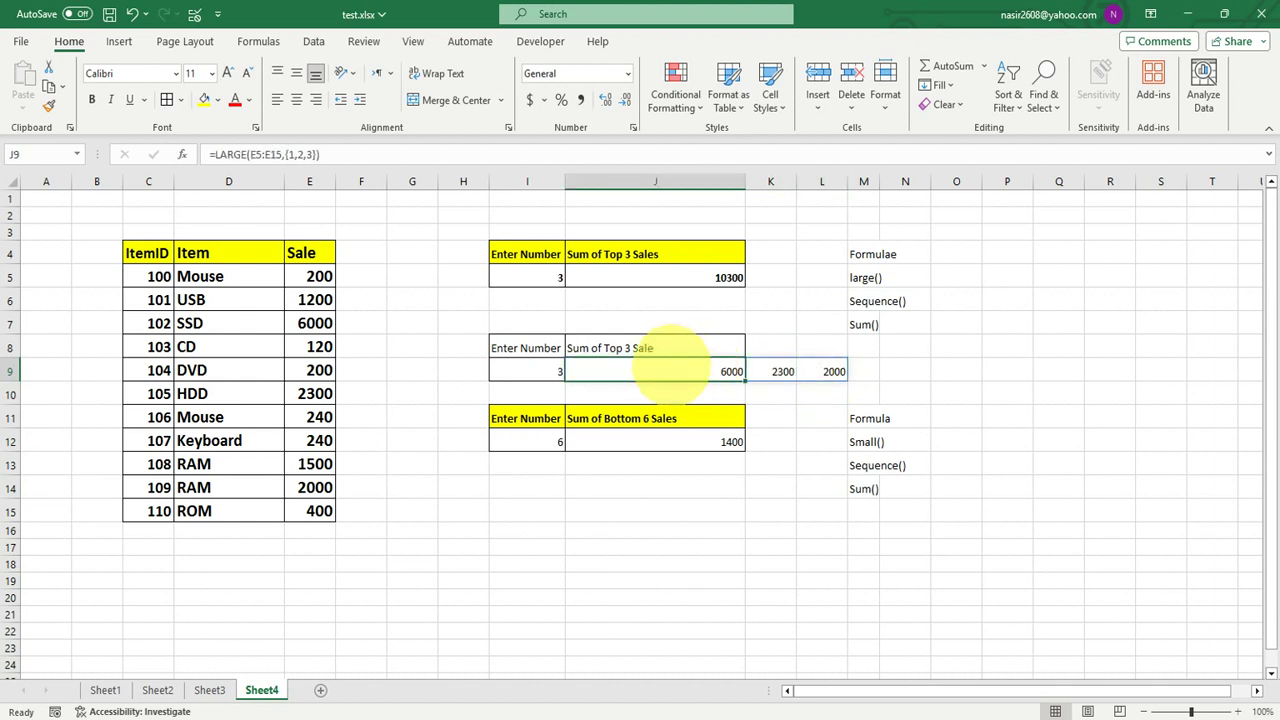
click(530, 370)
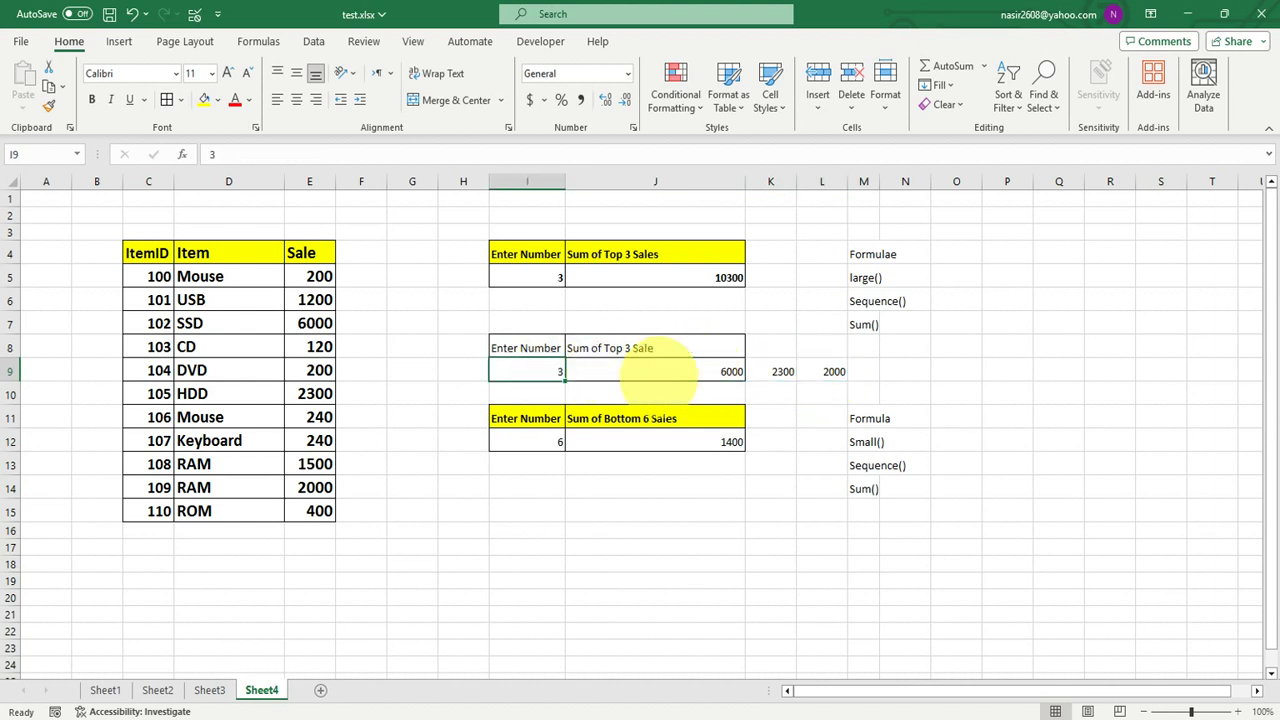
double_click(676, 371)
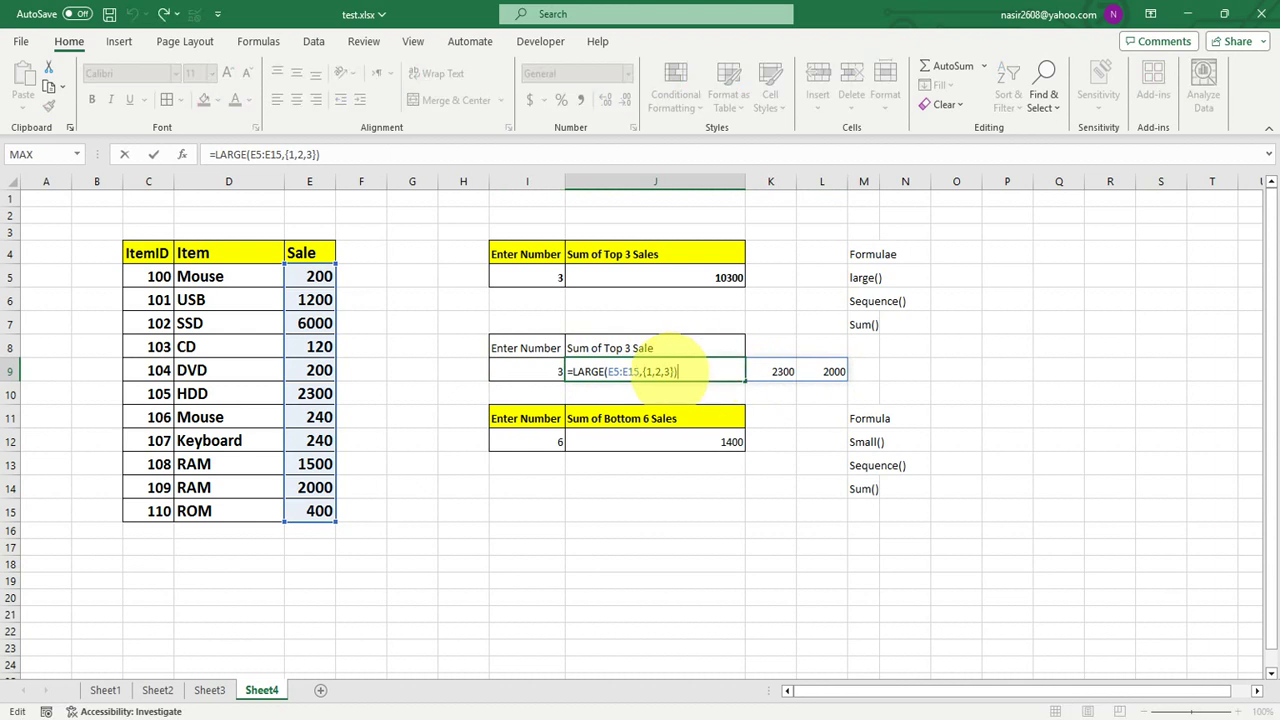
drag(677, 371, 643, 371)
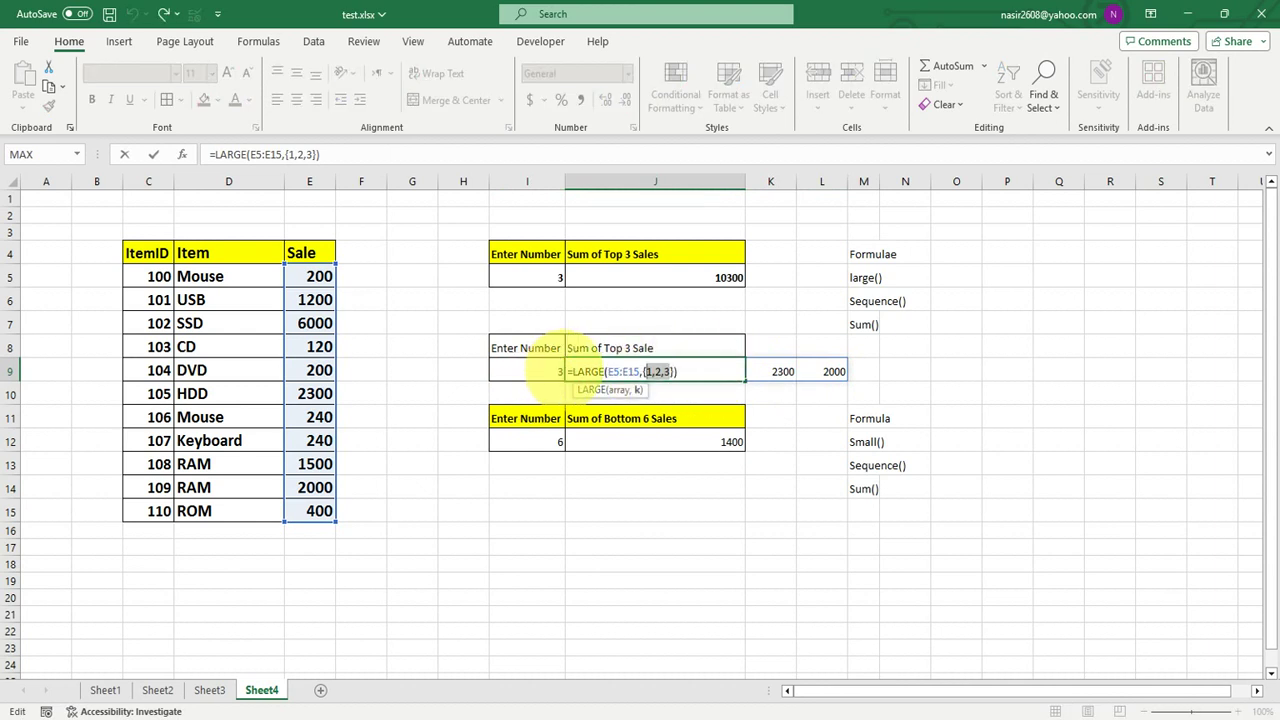
key(Return)
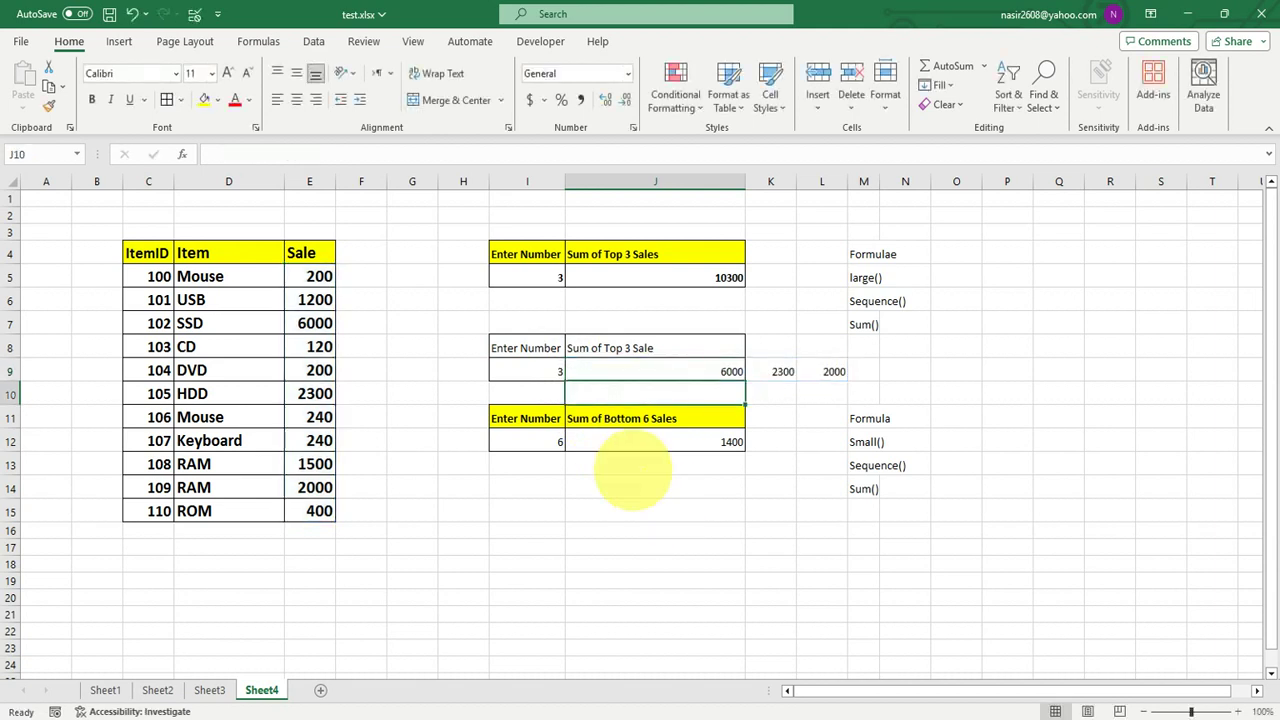
Set the input count in I9 to 4
click(557, 371)
text(4)
key(Tab)
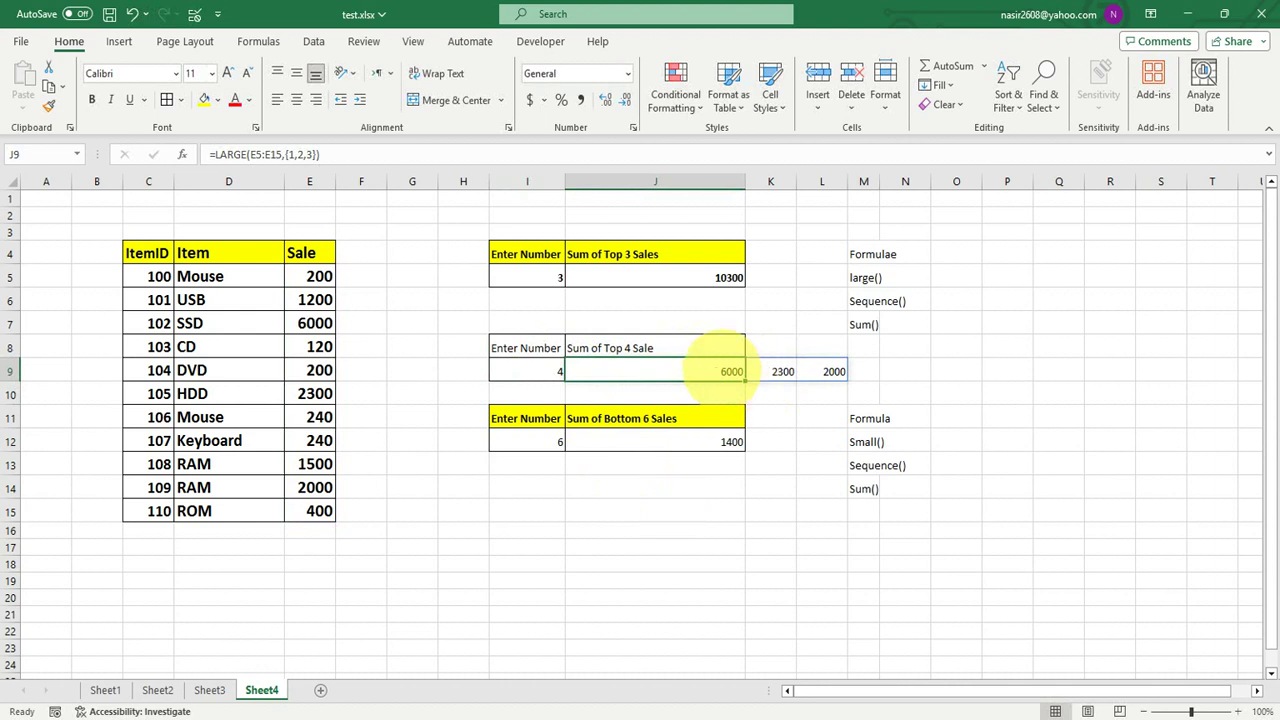
Replace {1,2,3} in J9 with SEQUENCE(I9), giving =LARGE(E5:E15,SEQUENCE(I9)) and a #SPILL! error
double_click(715, 371)
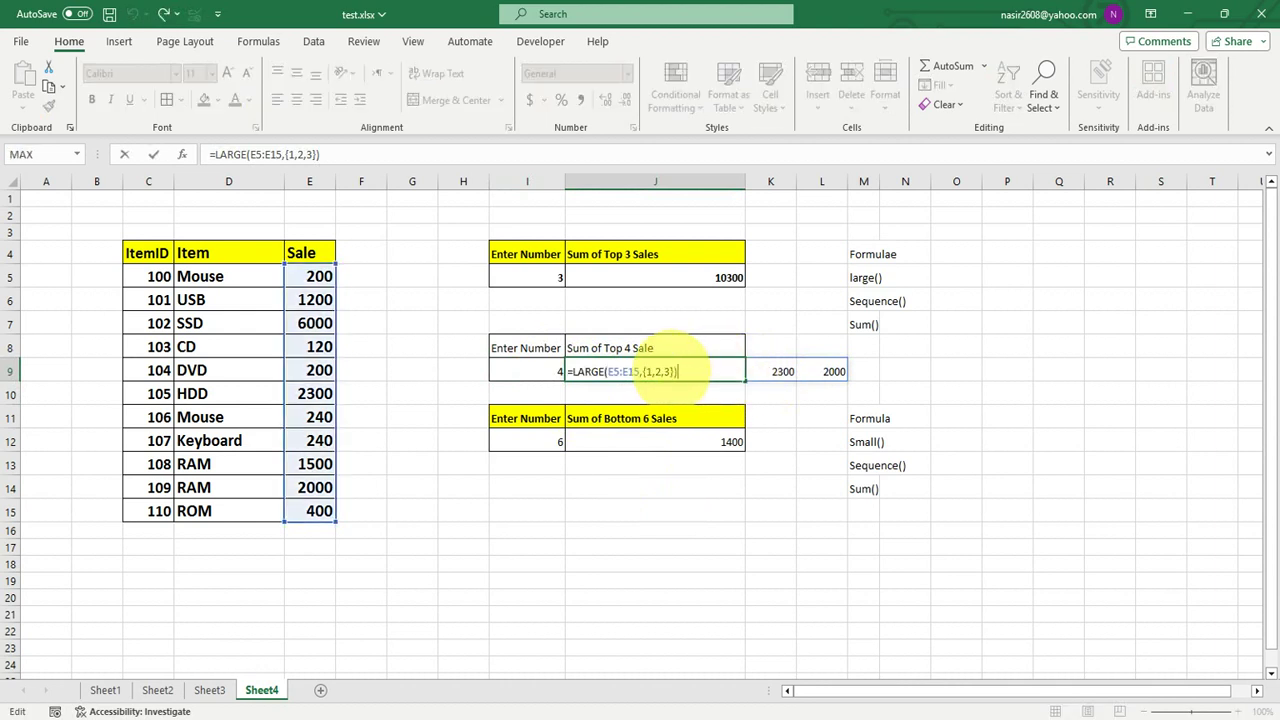
drag(678, 371, 643, 371)
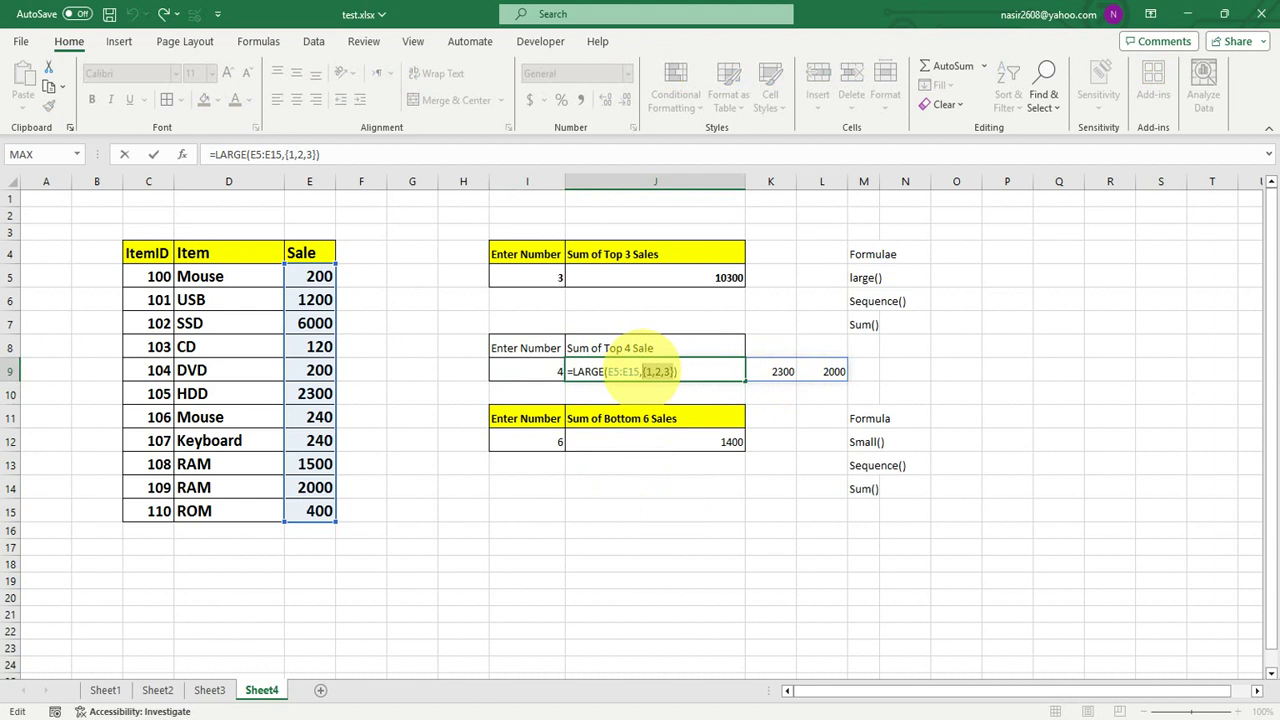
text(se)
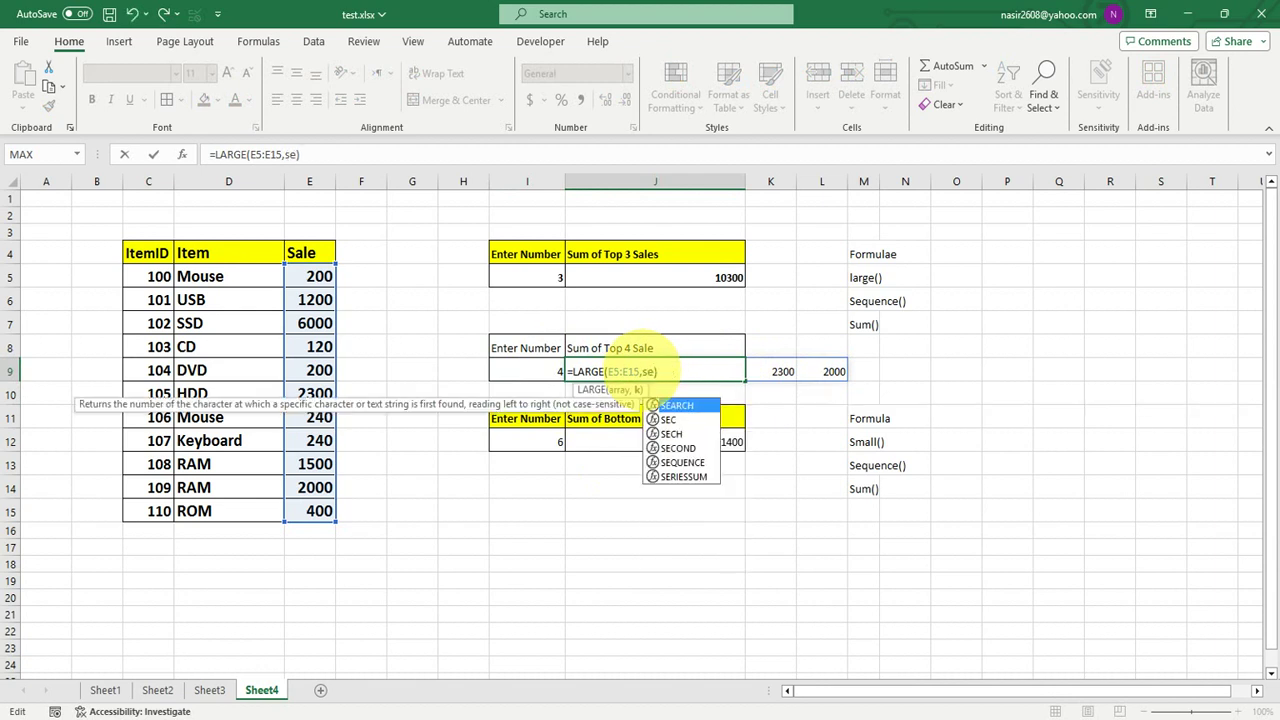
key(Tab)
key(BackSpace)
key(BackSpace)
key(BackSpace)
key(BackSpace)
key(BackSpace)
text(q)
key(Tab)
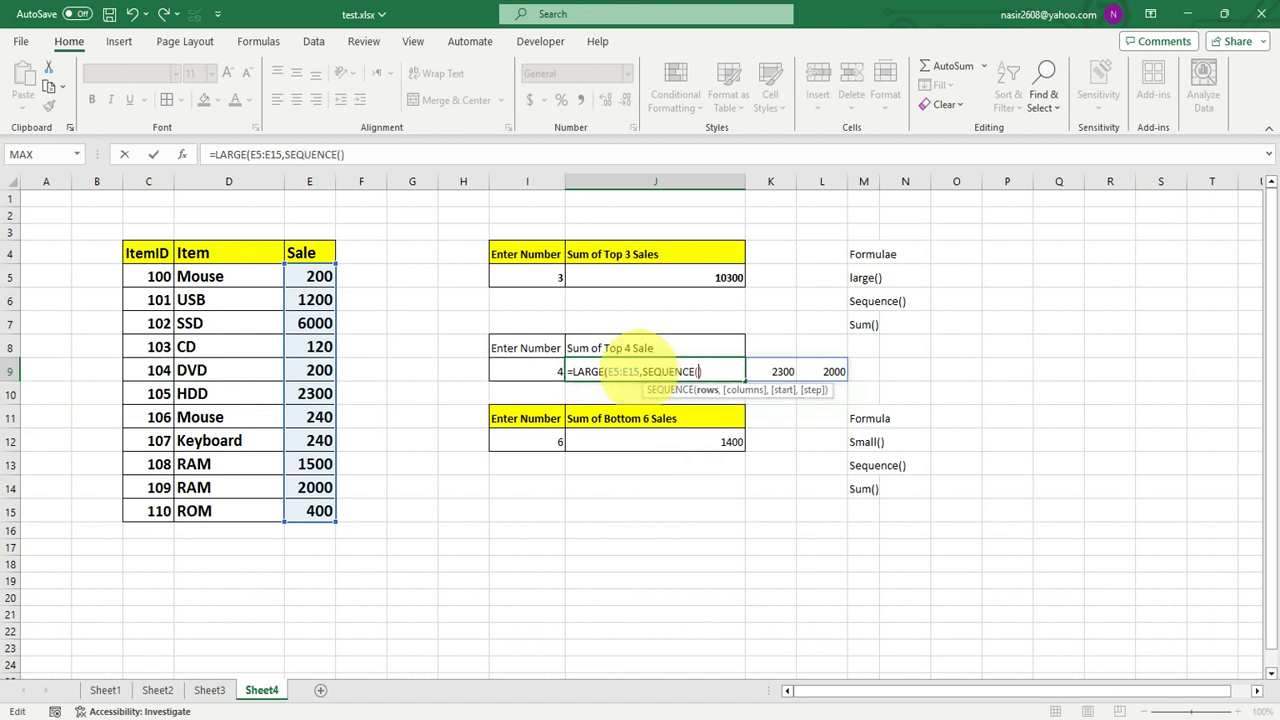
click(540, 372)
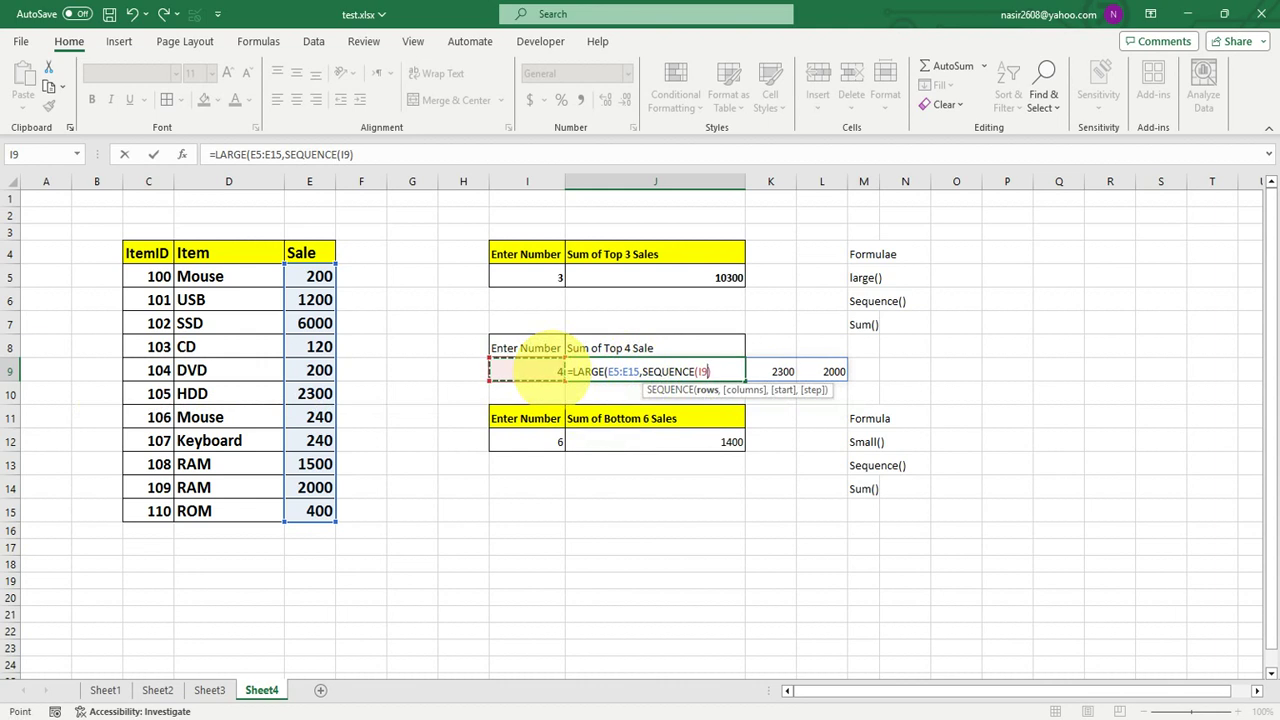
text())
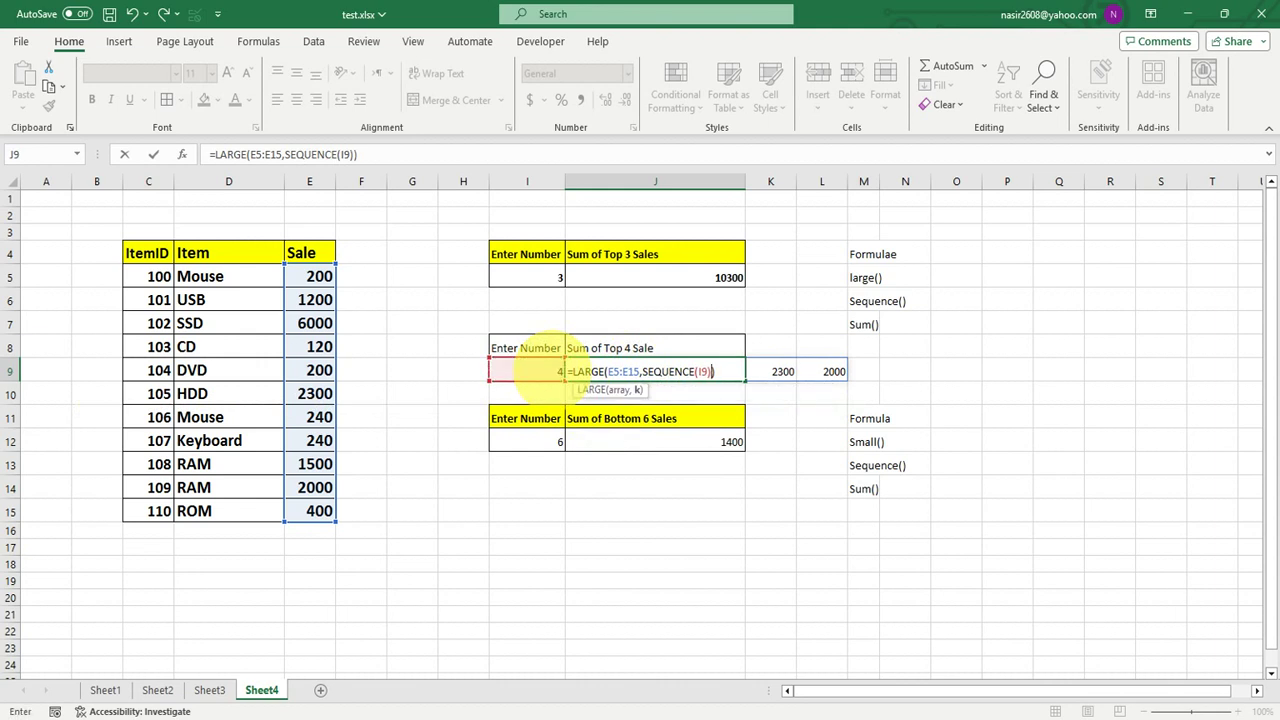
key(Return)
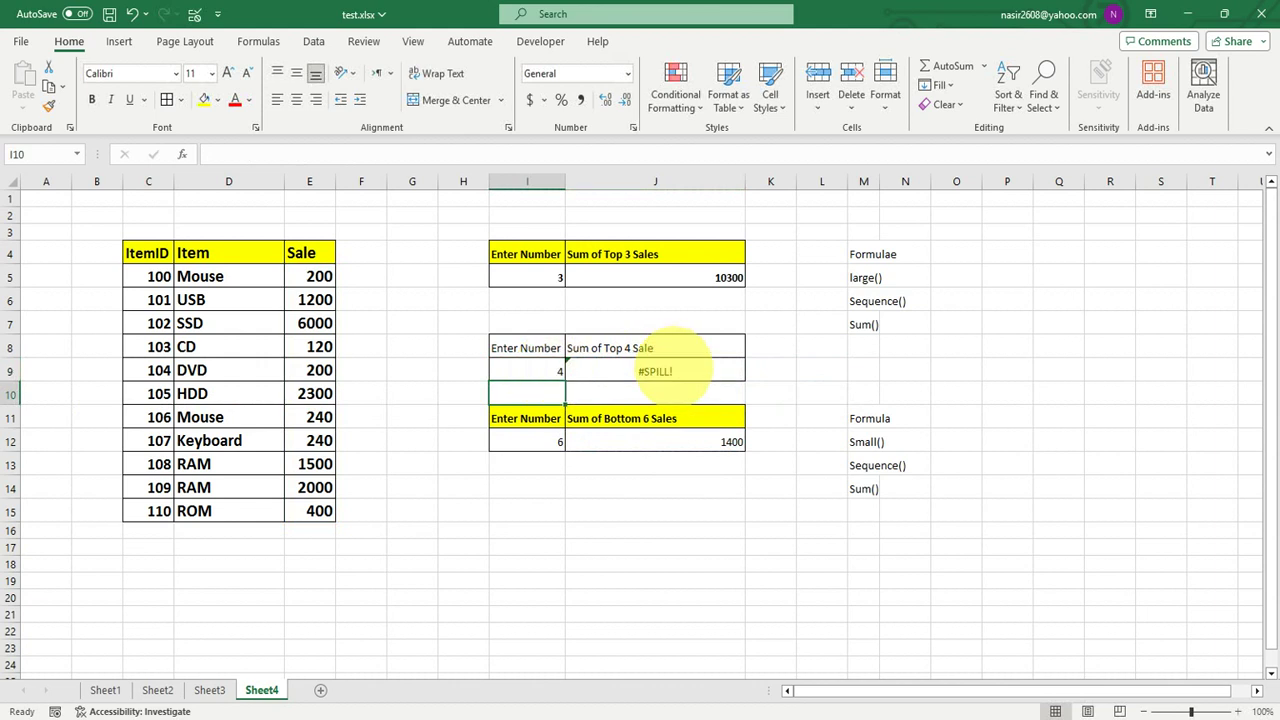
double_click(668, 370)
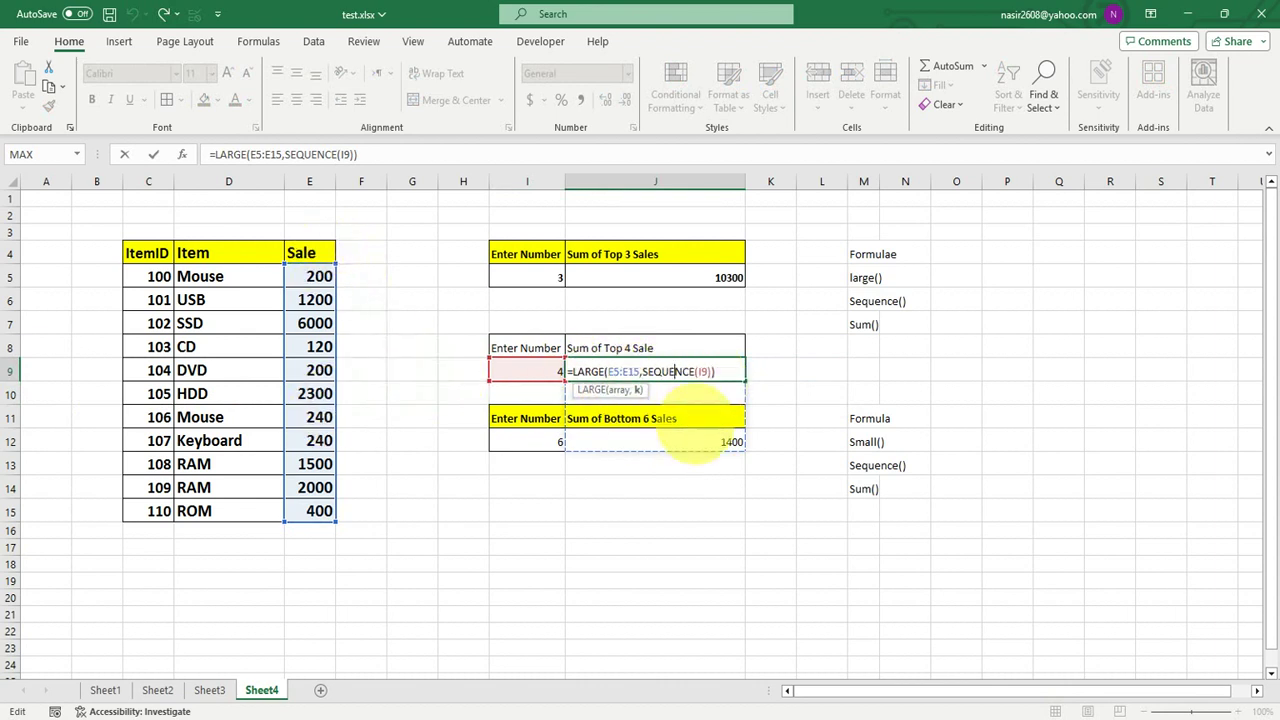
click(716, 371)
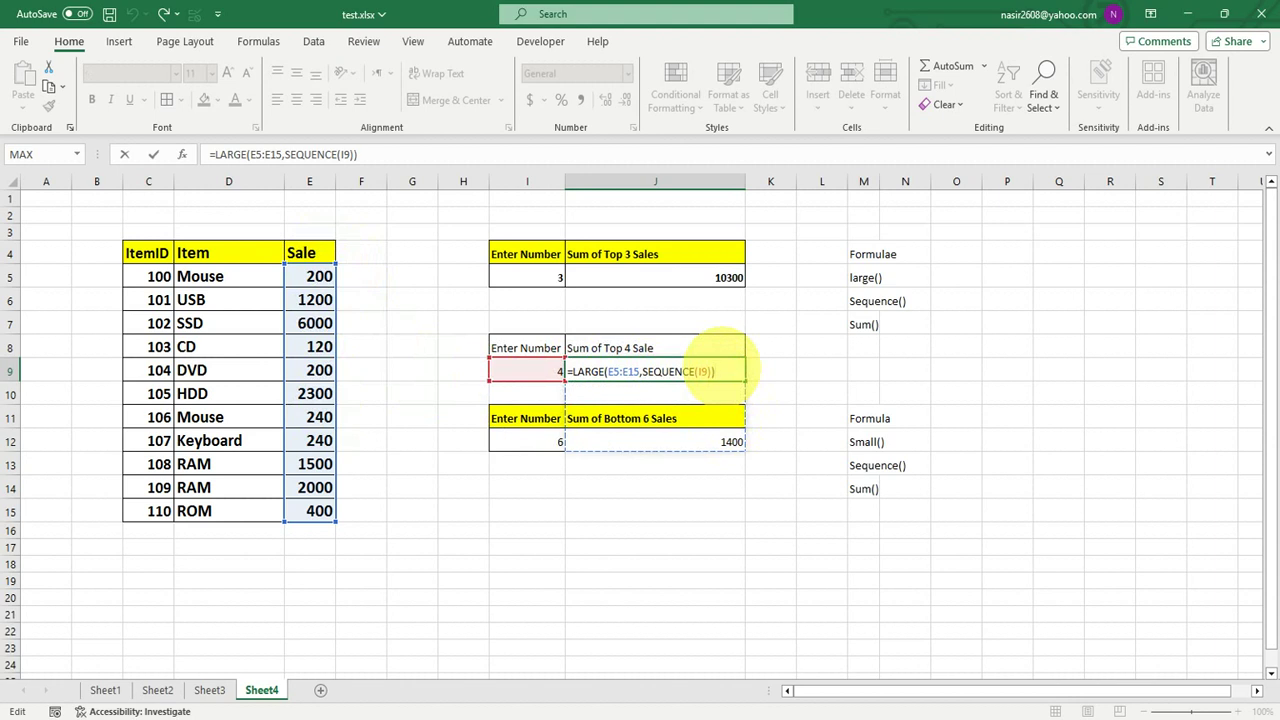
key(ctrl+Return)
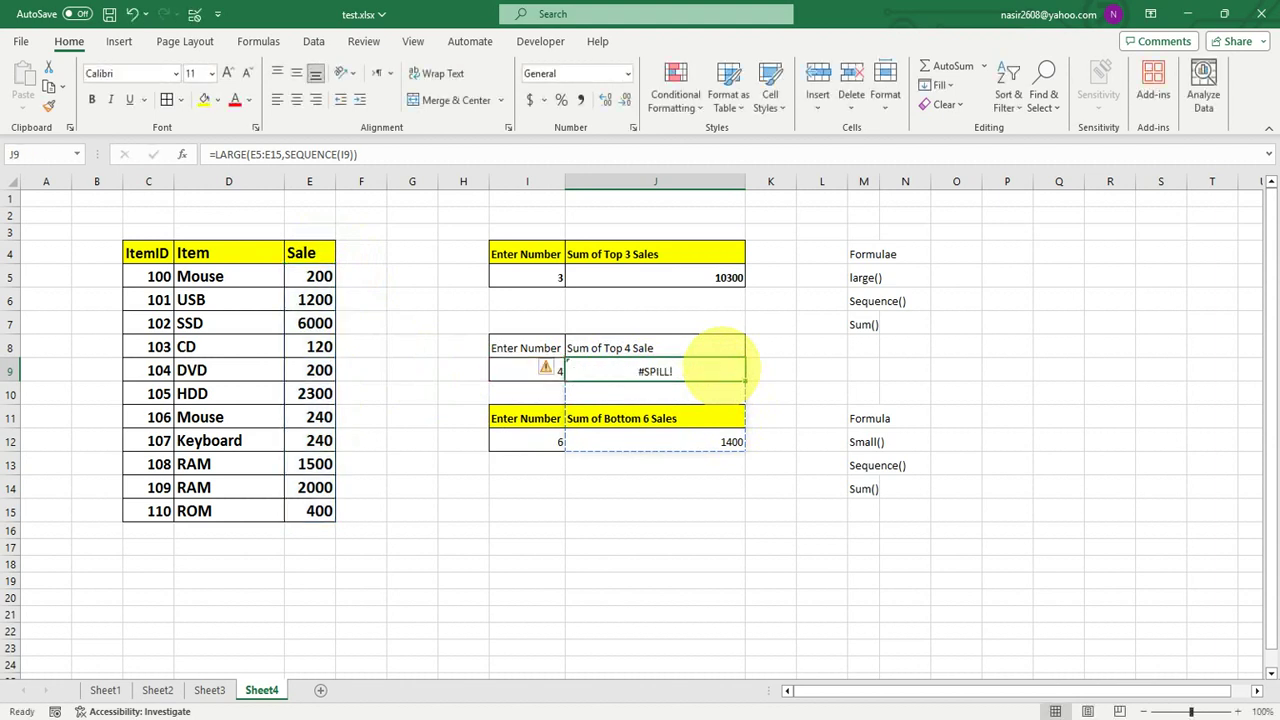
double_click(697, 371)
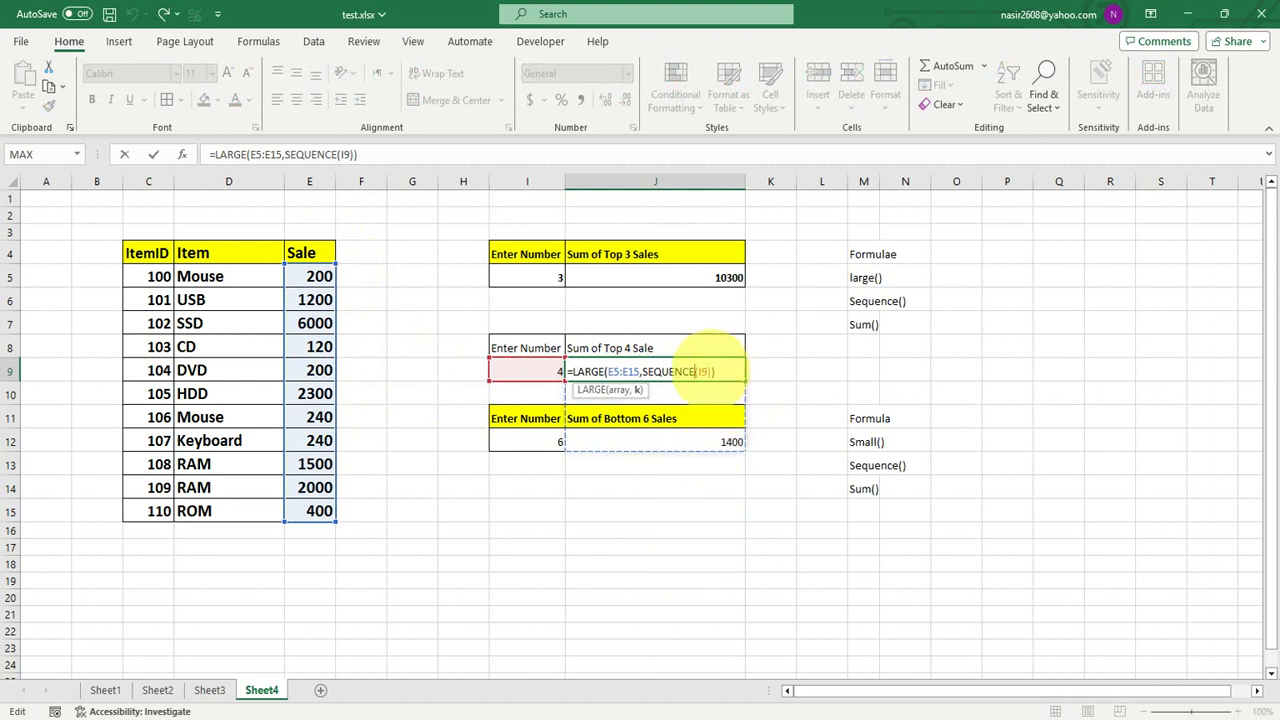
drag(711, 371, 642, 371)
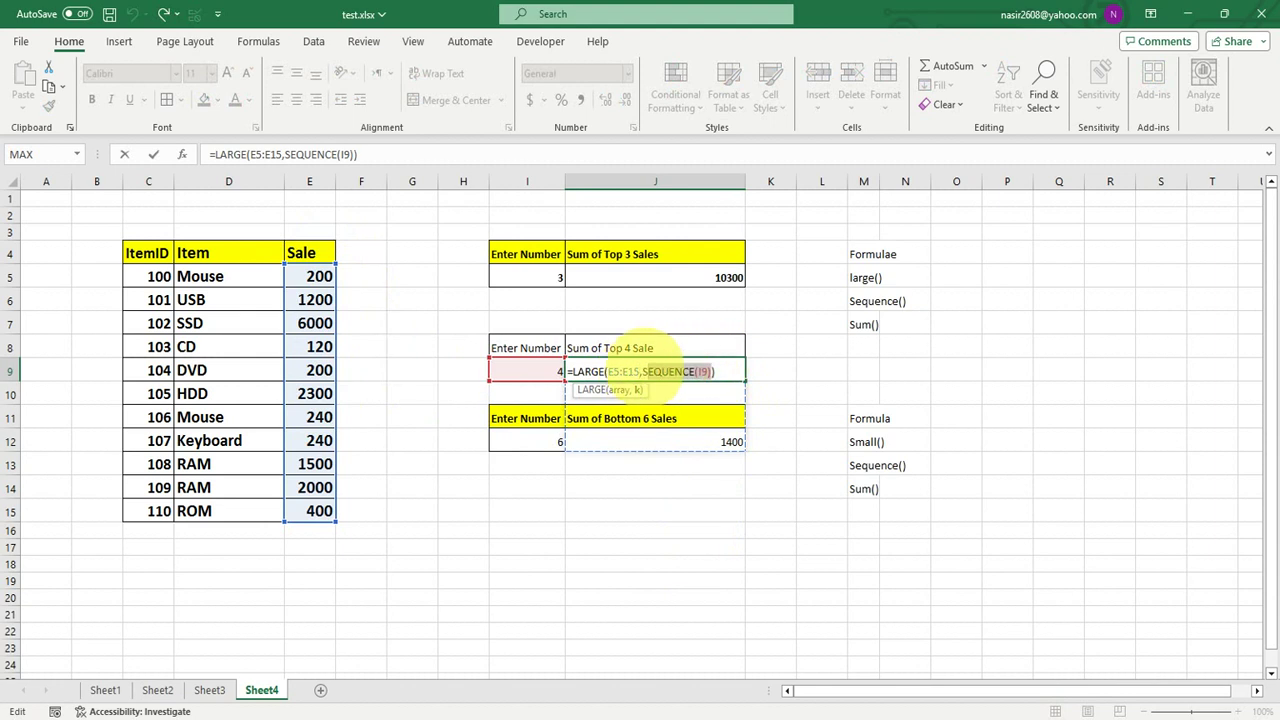
text(seque)
key(Tab)
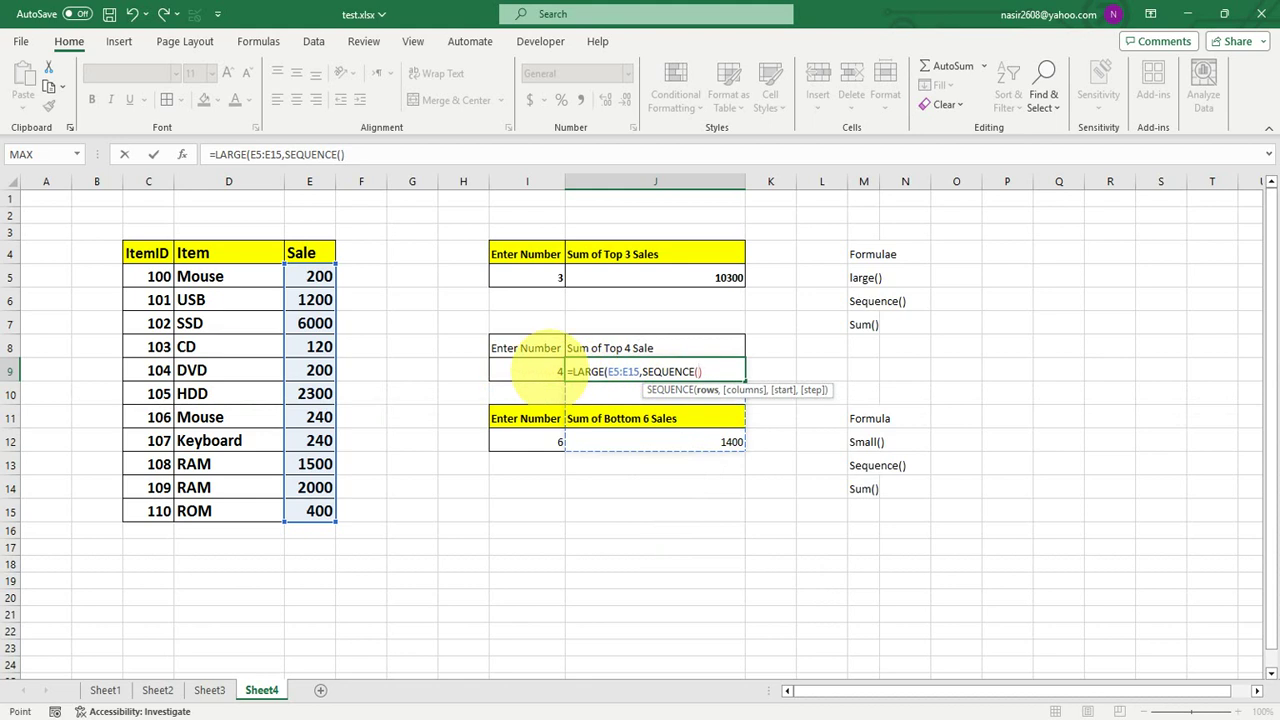
click(540, 370)
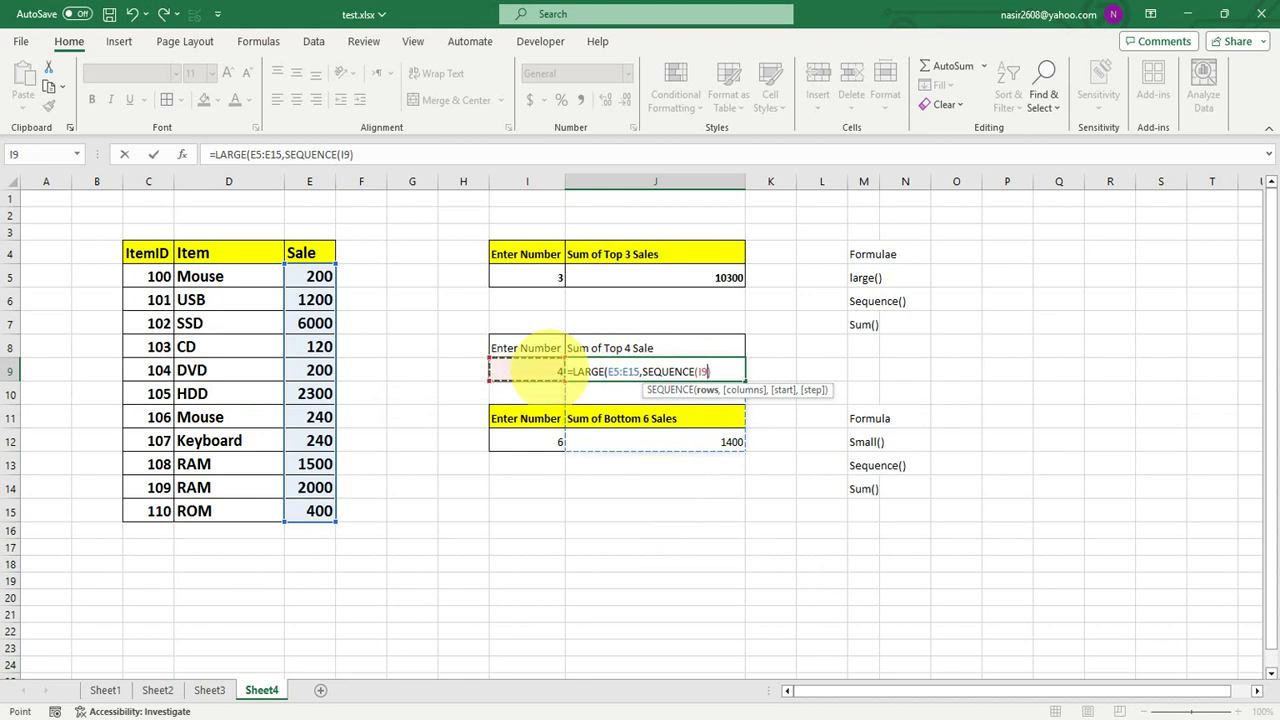
key(Return)
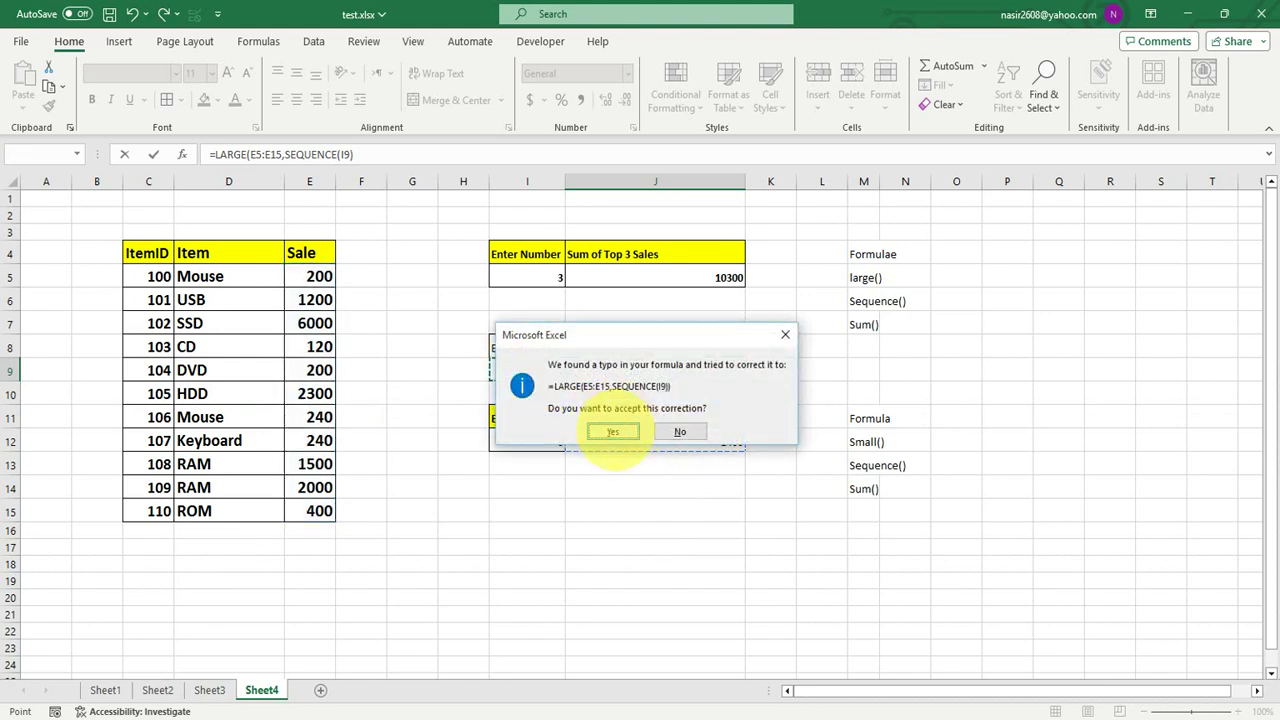
click(613, 431)
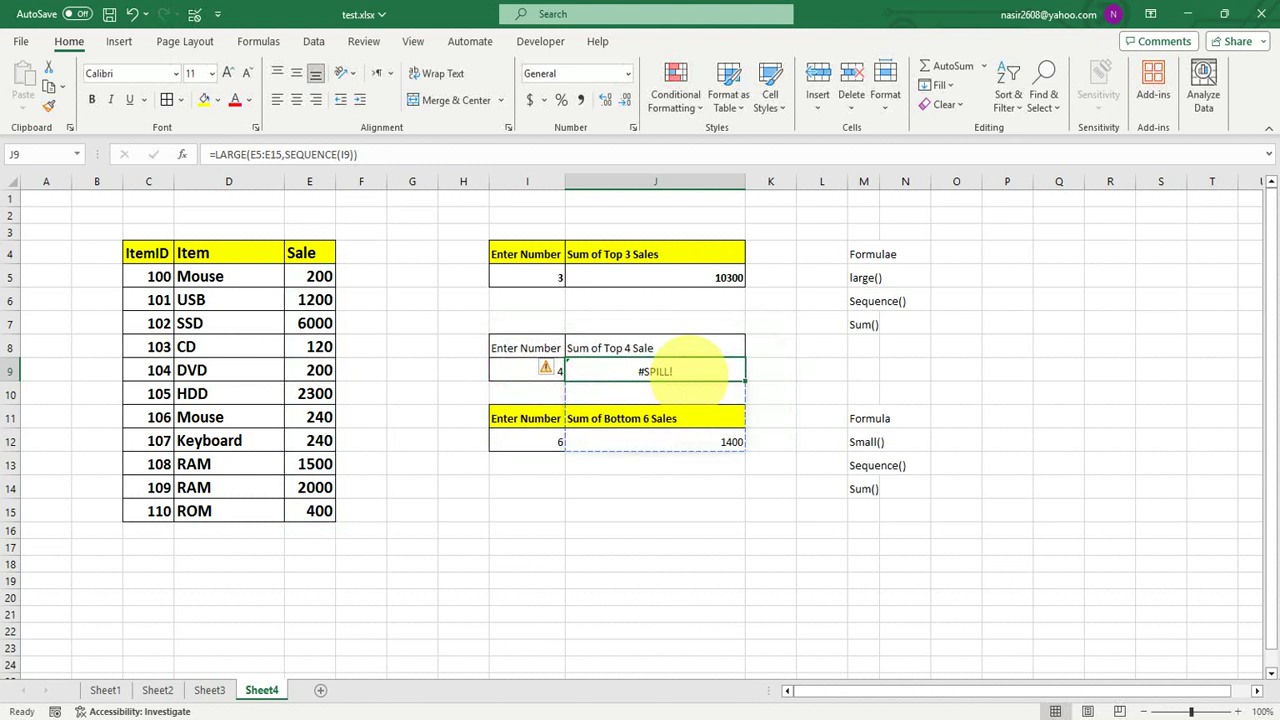
click(540, 365)
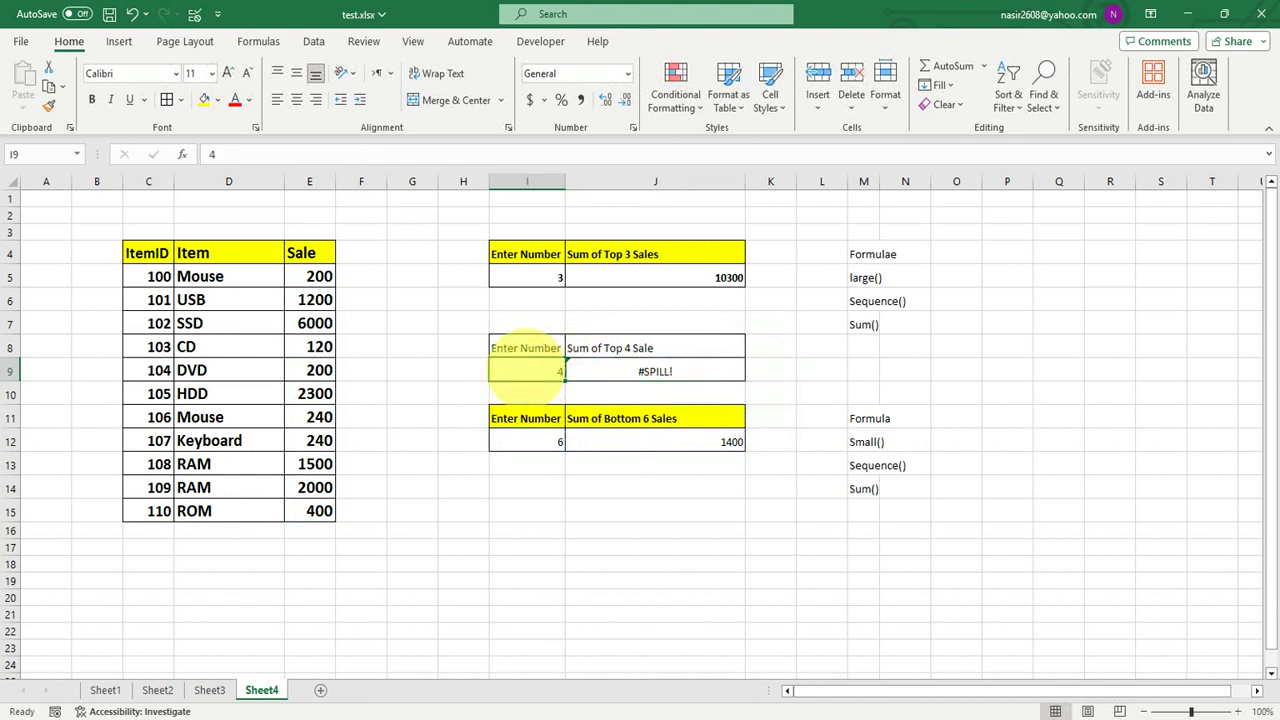
double_click(615, 370)
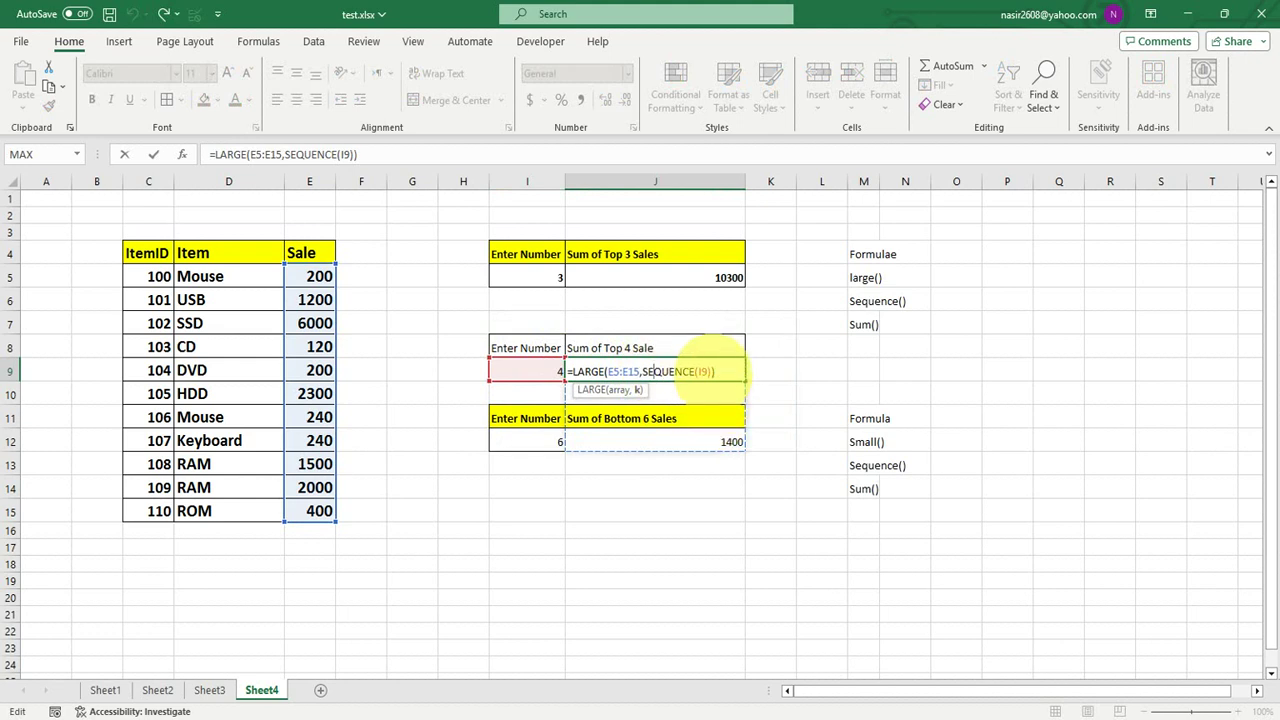
mouse_move(1252, 585)
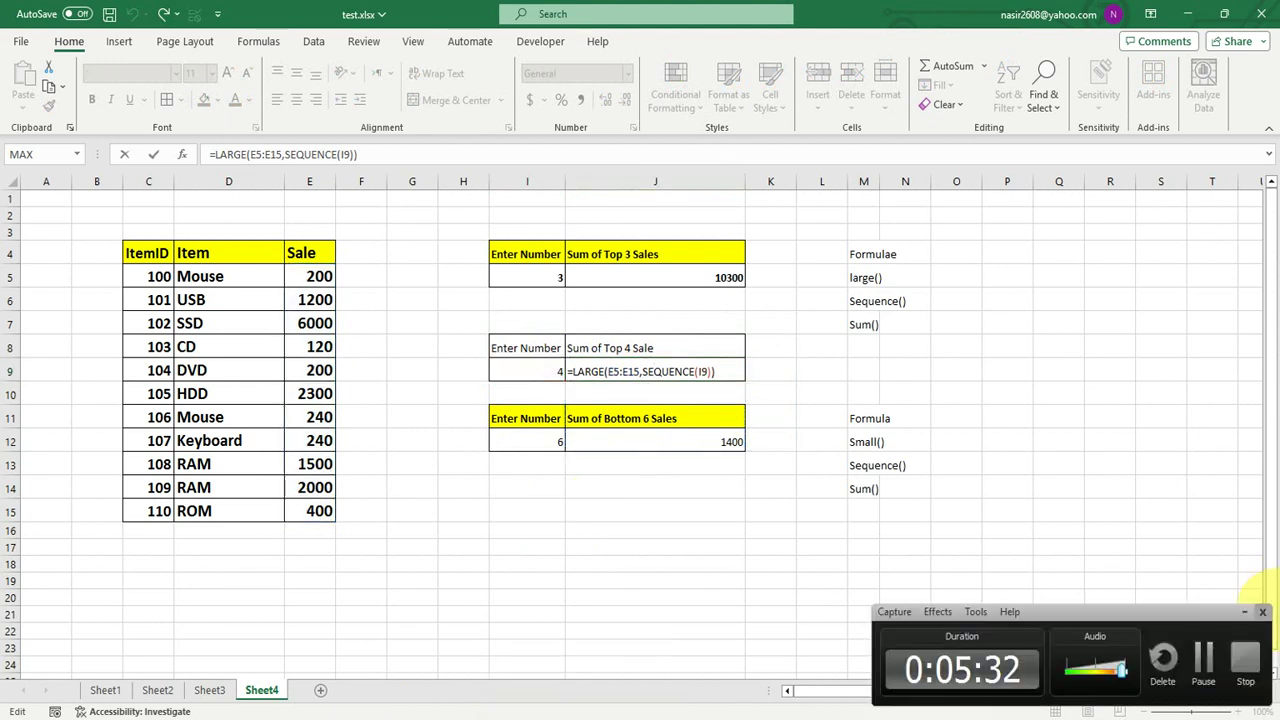
click(1203, 657)
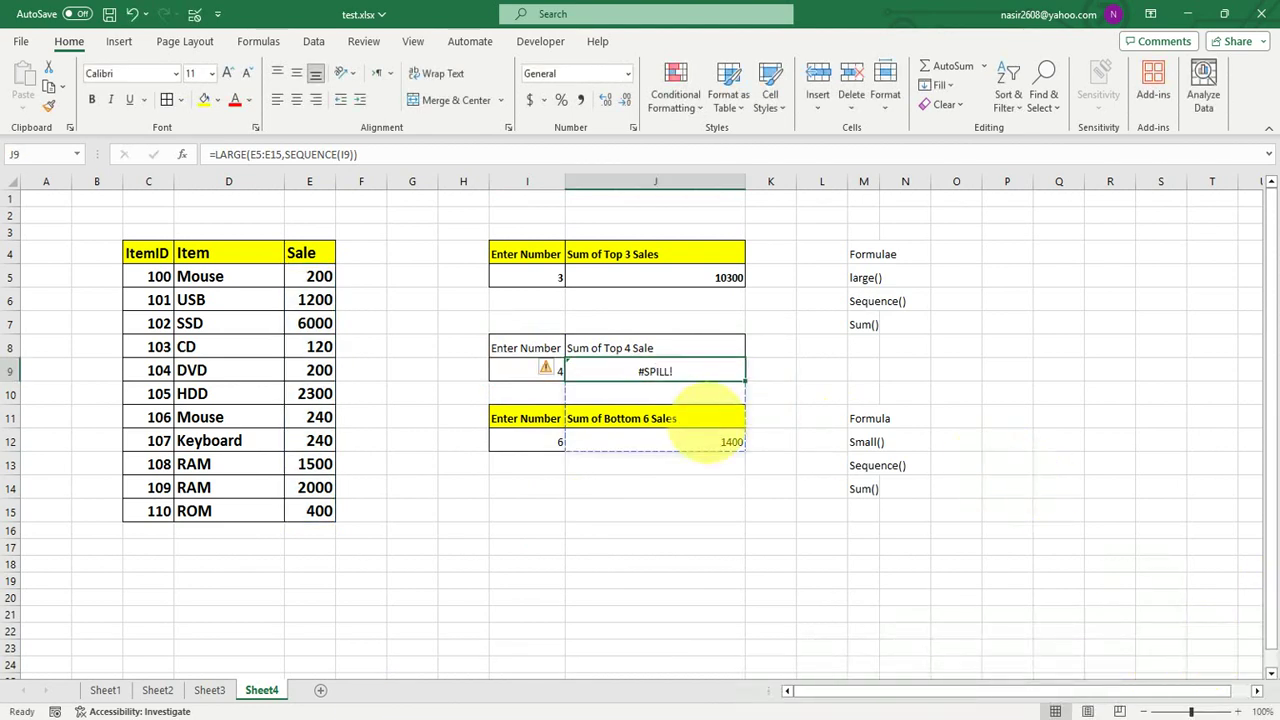
Start a test SEQUENCE formula in empty cell O9, correcting the misspelled first attempt
click(862, 368)
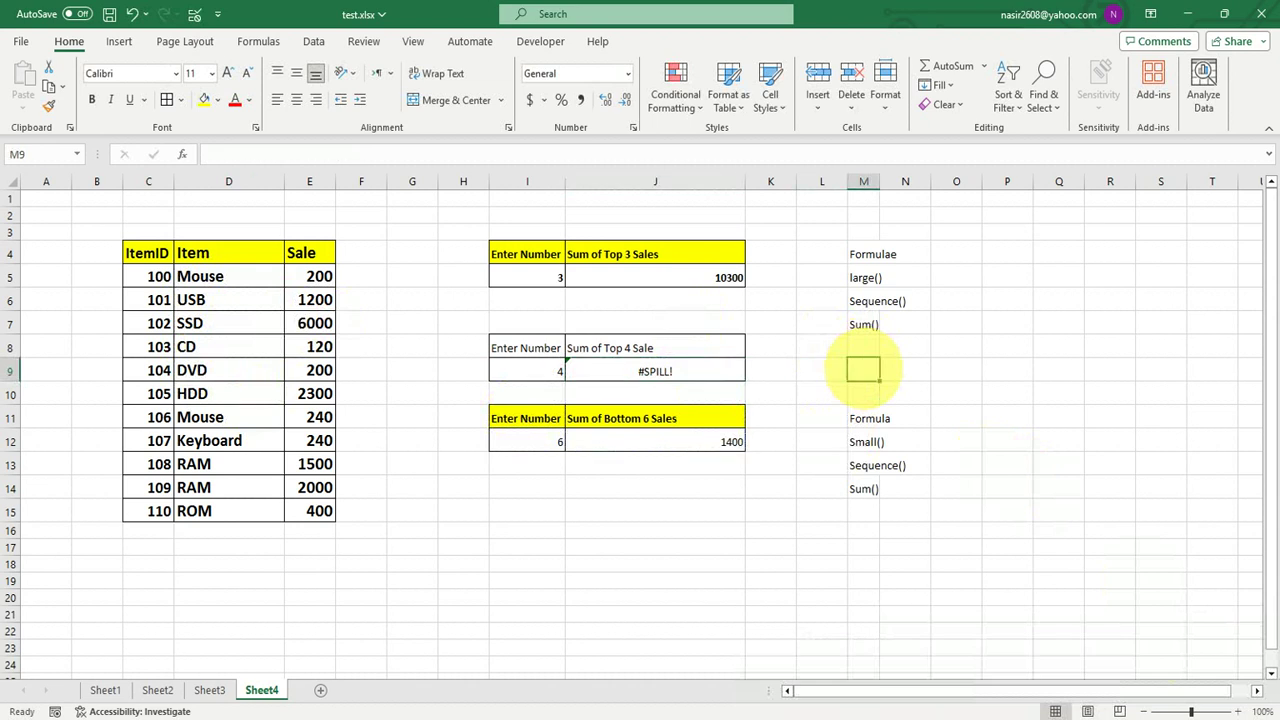
click(962, 370)
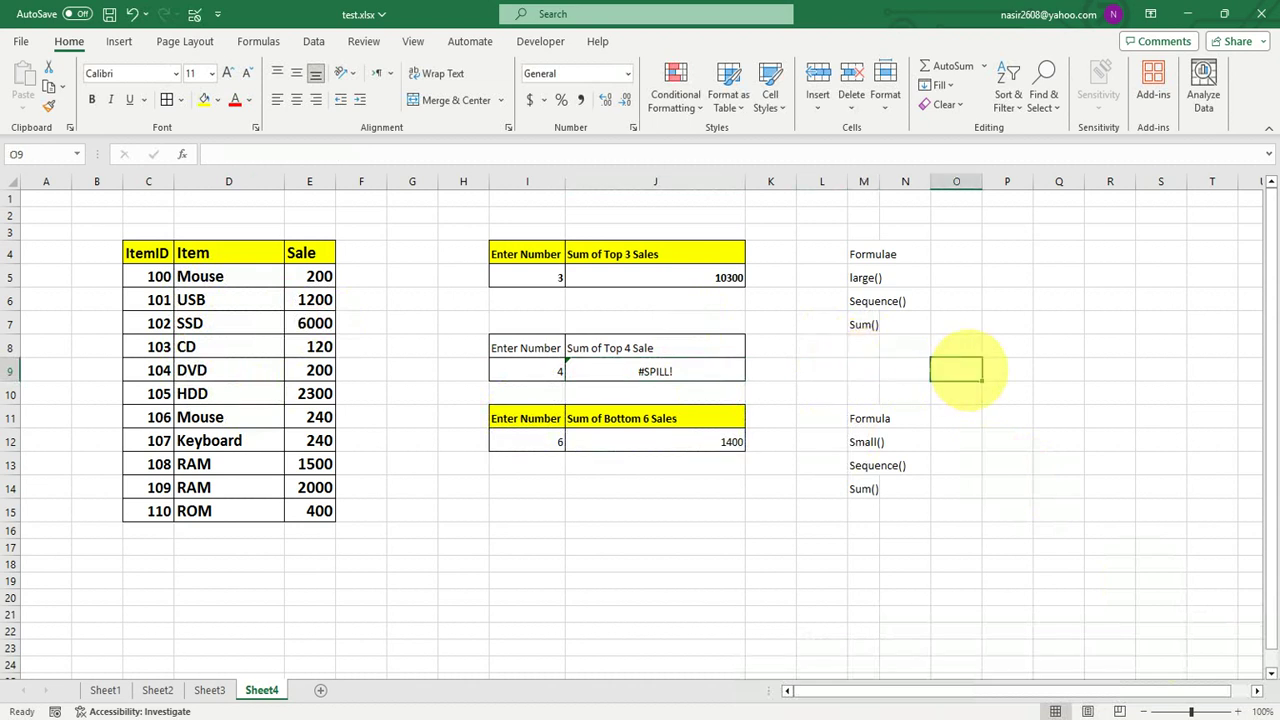
text(=s)
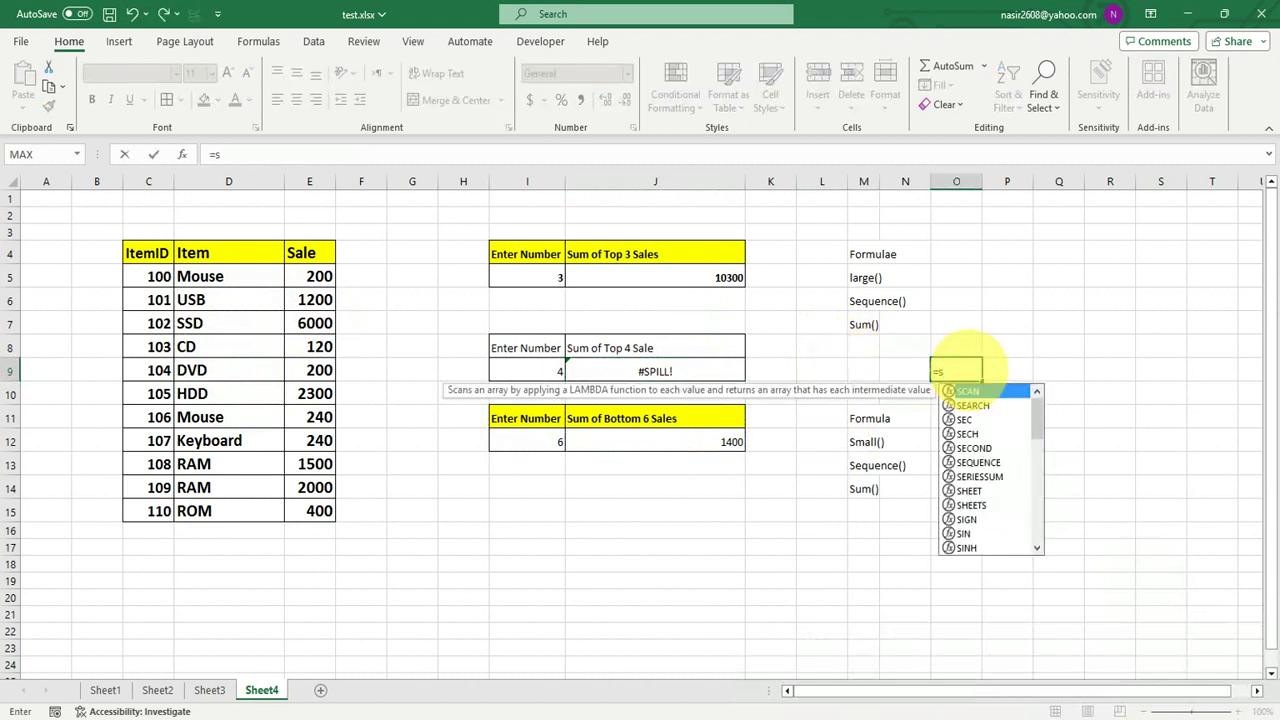
text(eu)
key(Tab)
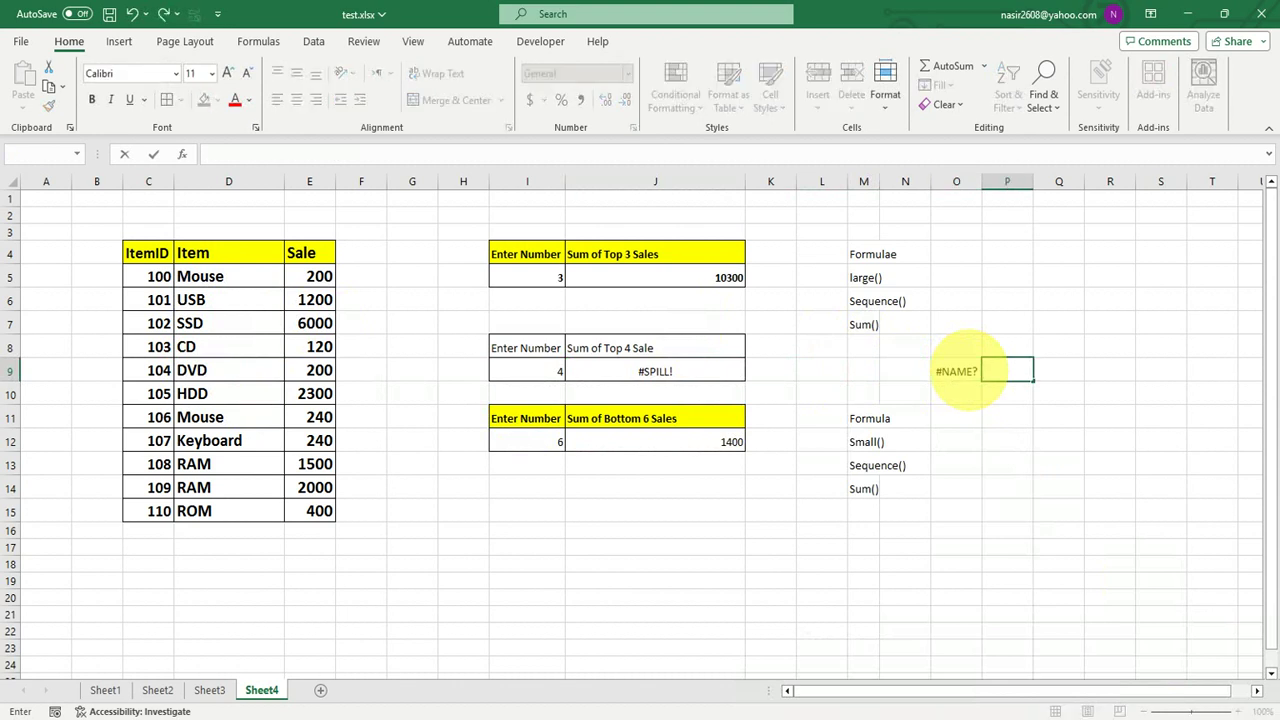
click(956, 371)
text(=se)
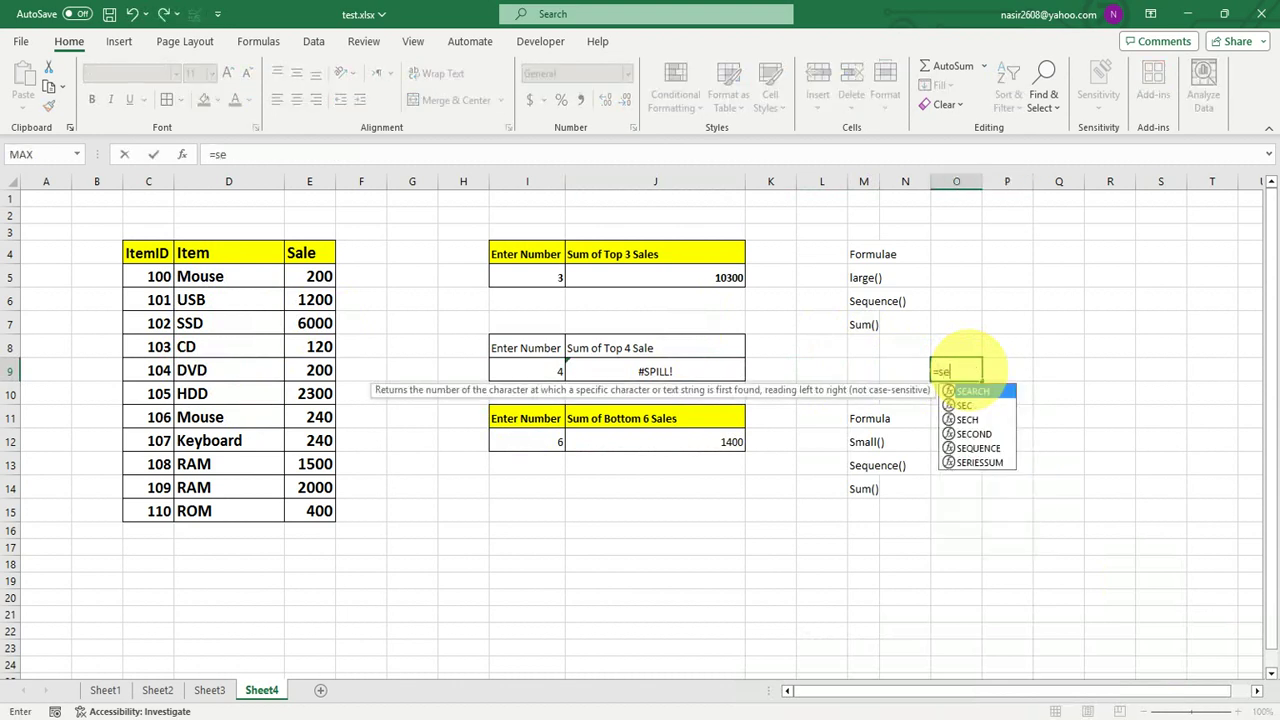
text(q)
key(Tab)
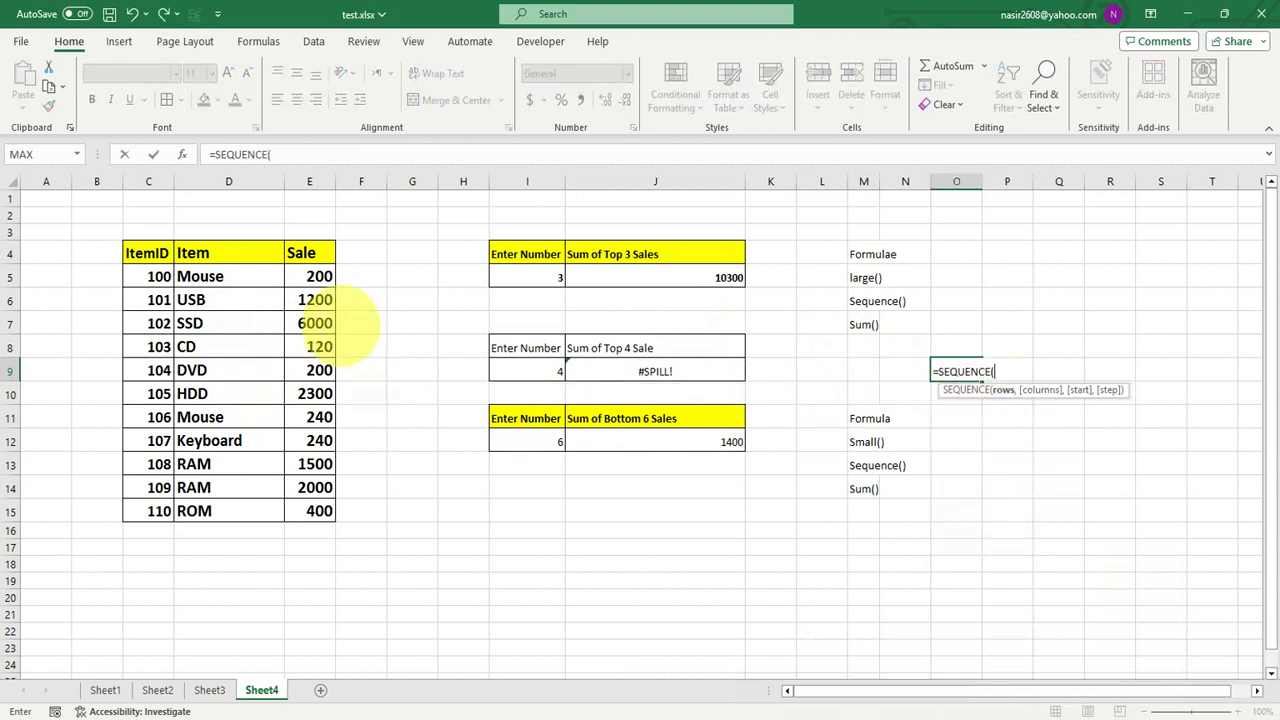
Give SEQUENCE the argument 4 so 1–4 spill down O9:O12, then inspect J9's formula
drag(318, 276, 318, 487)
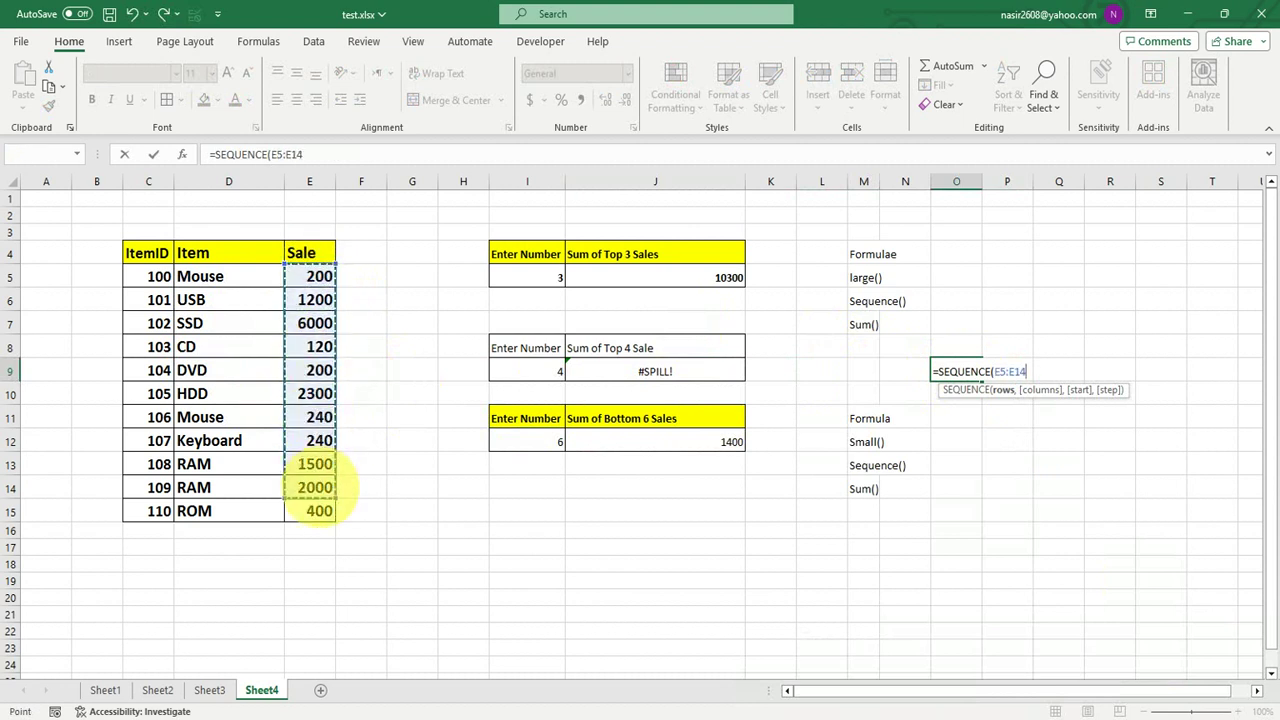
click(316, 488)
key(BackSpace)
key(BackSpace)
key(BackSpace)
text(4)
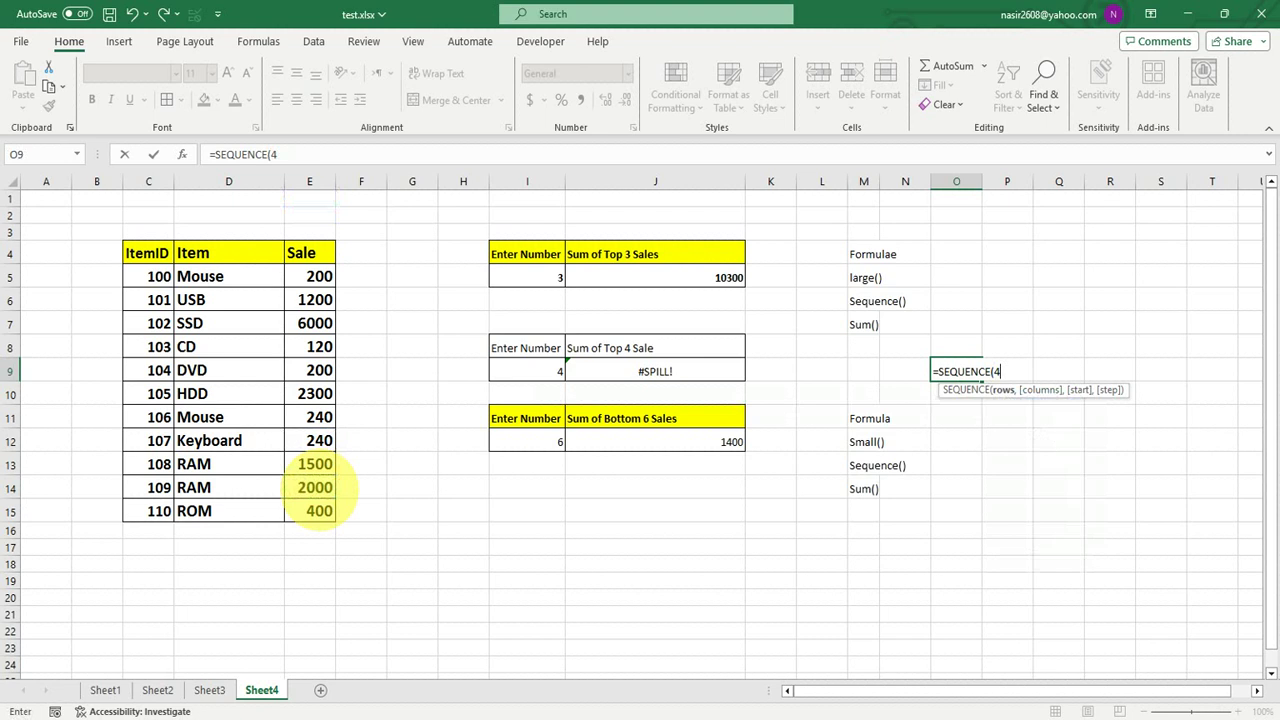
key(Return)
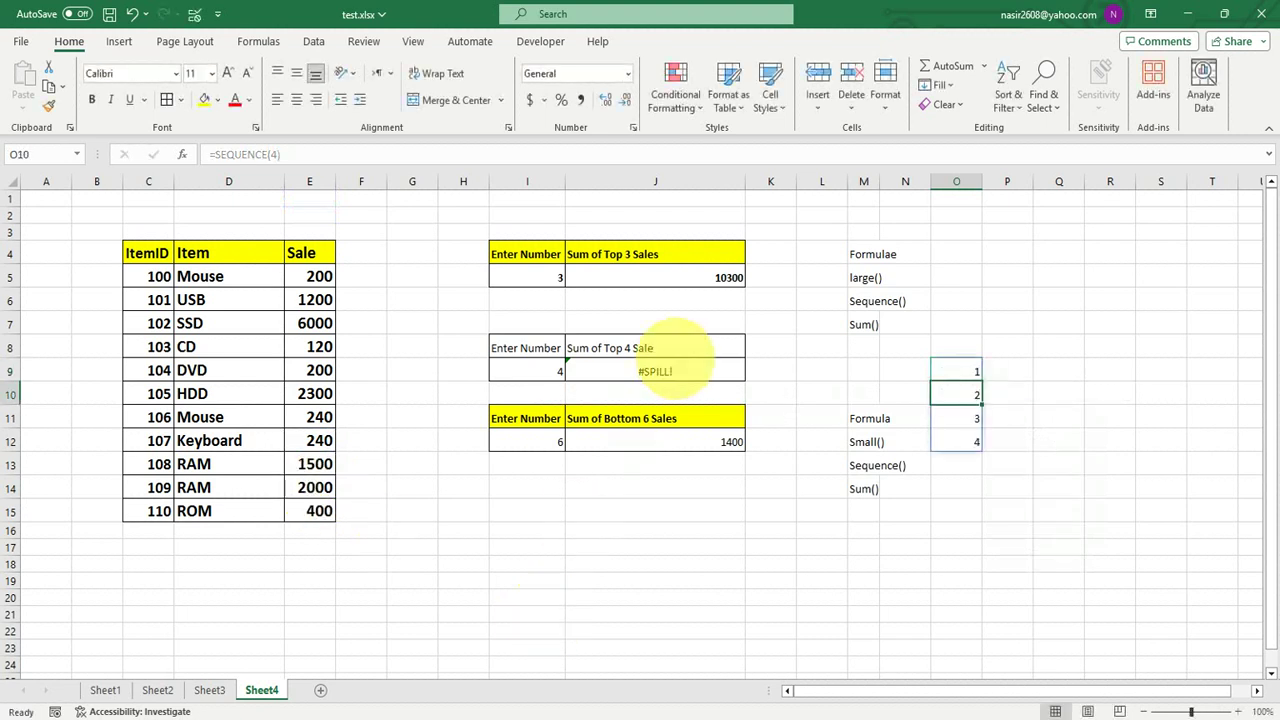
click(660, 372)
double_click(672, 371)
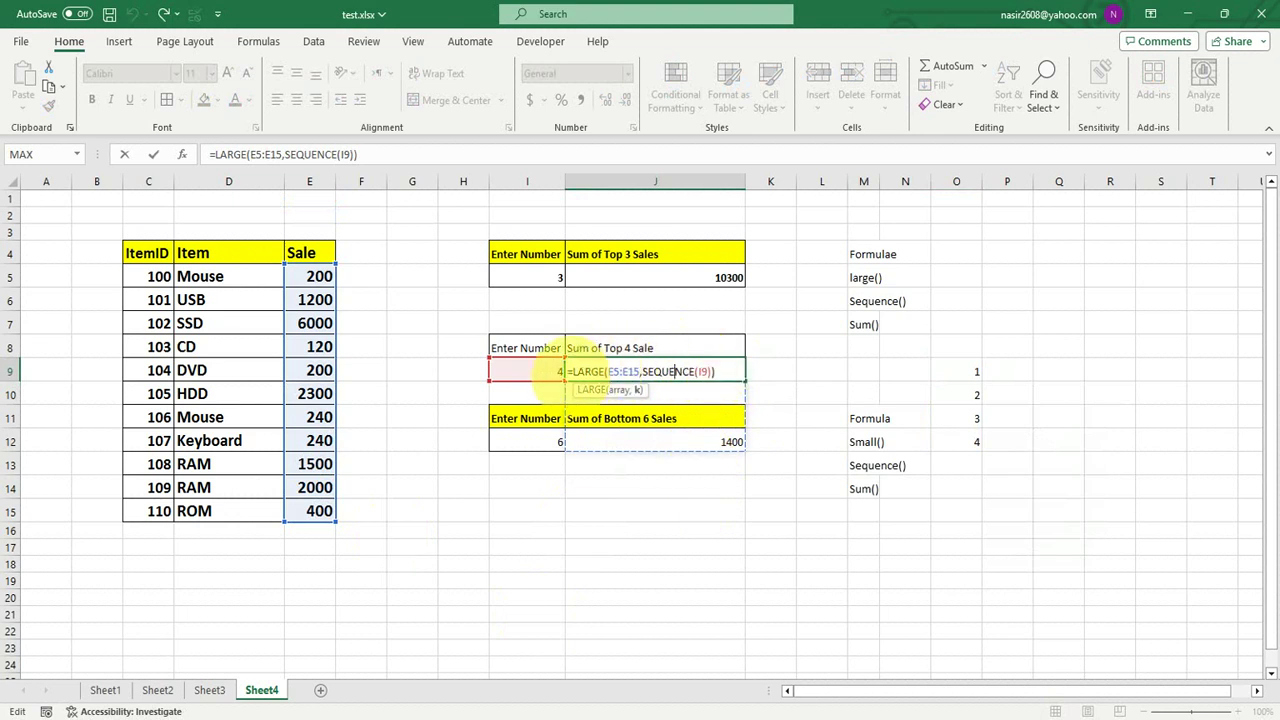
Move the LARGE formula to R9, spilling 6000, 2300, 2000, 1500, and retype it in J9
click(569, 371)
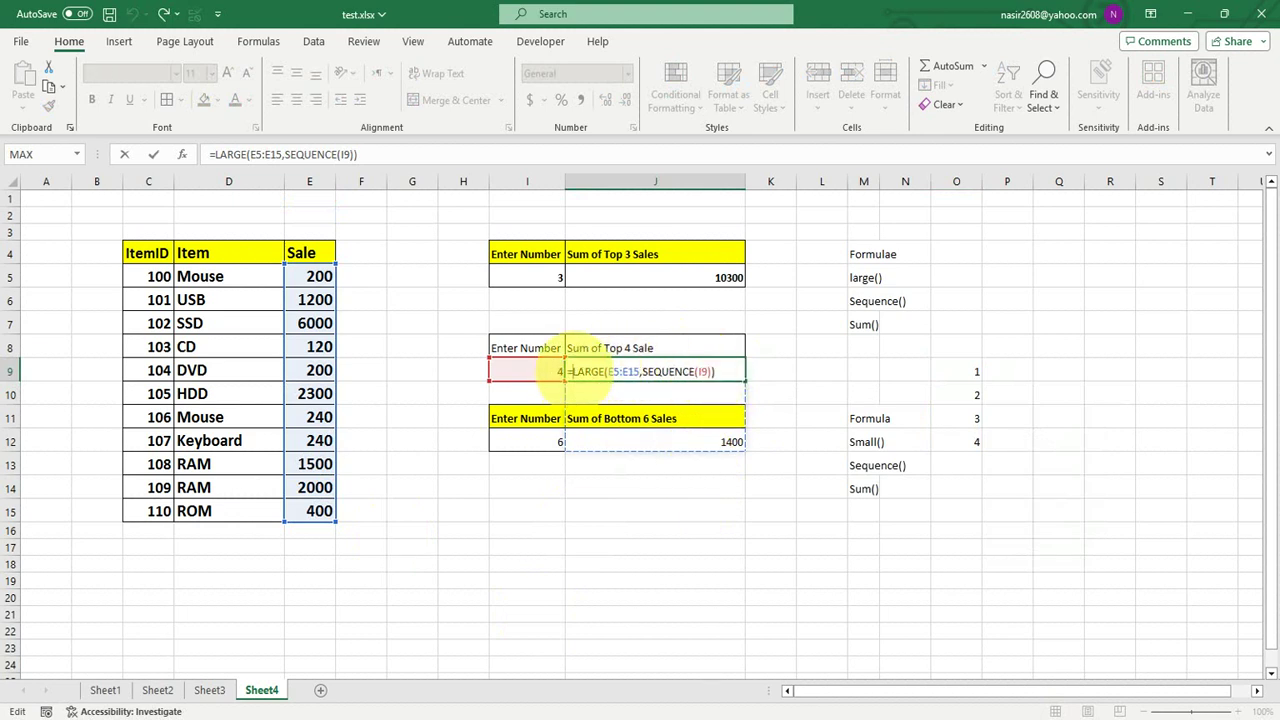
drag(716, 371, 542, 369)
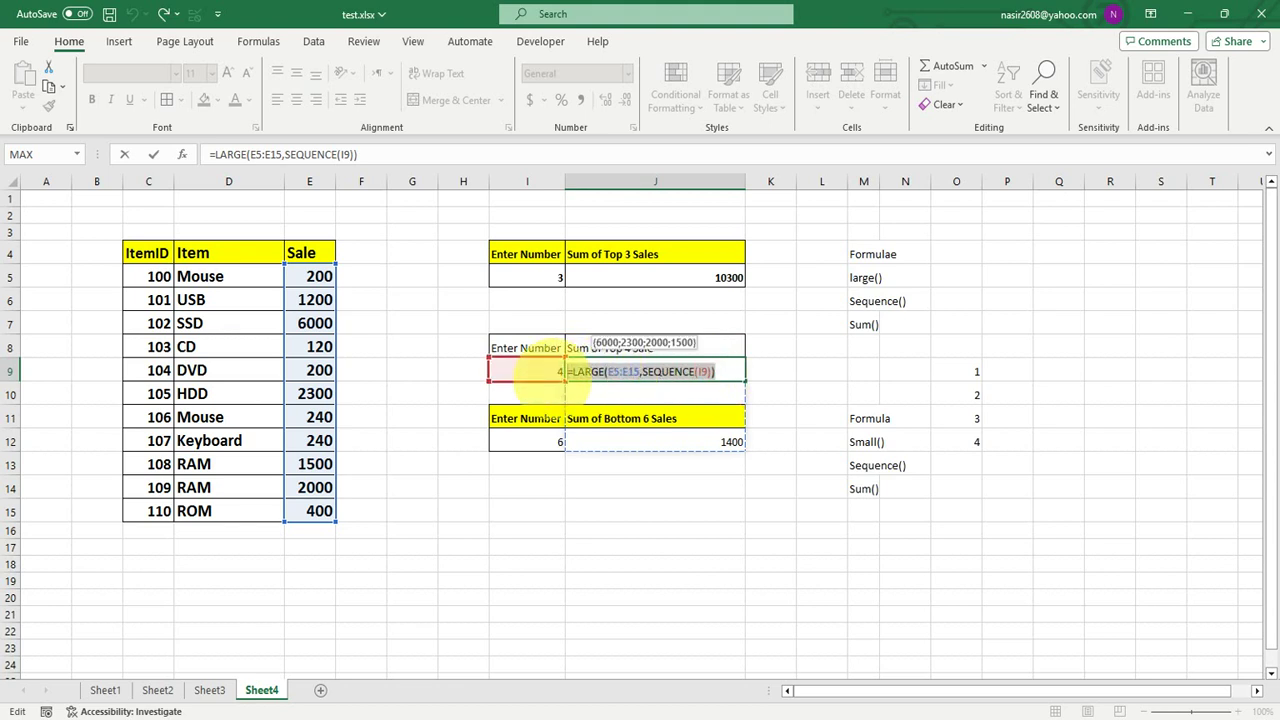
key(BackSpace)
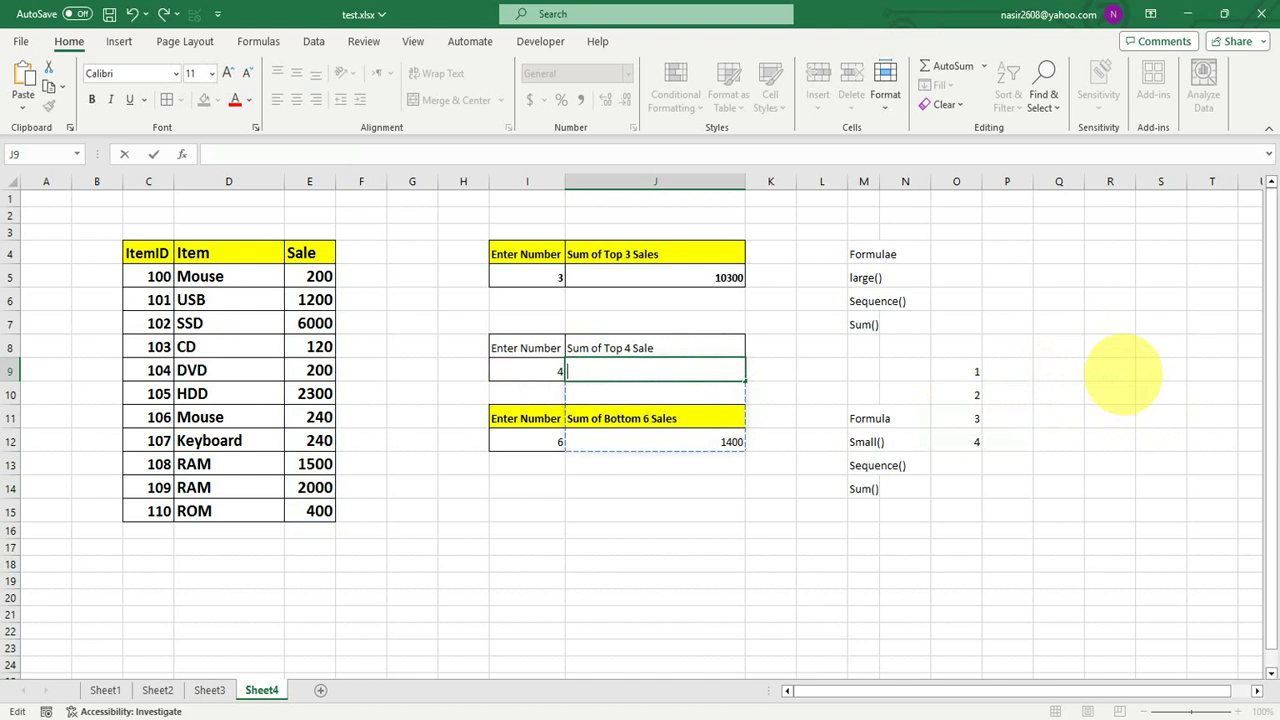
click(1110, 370)
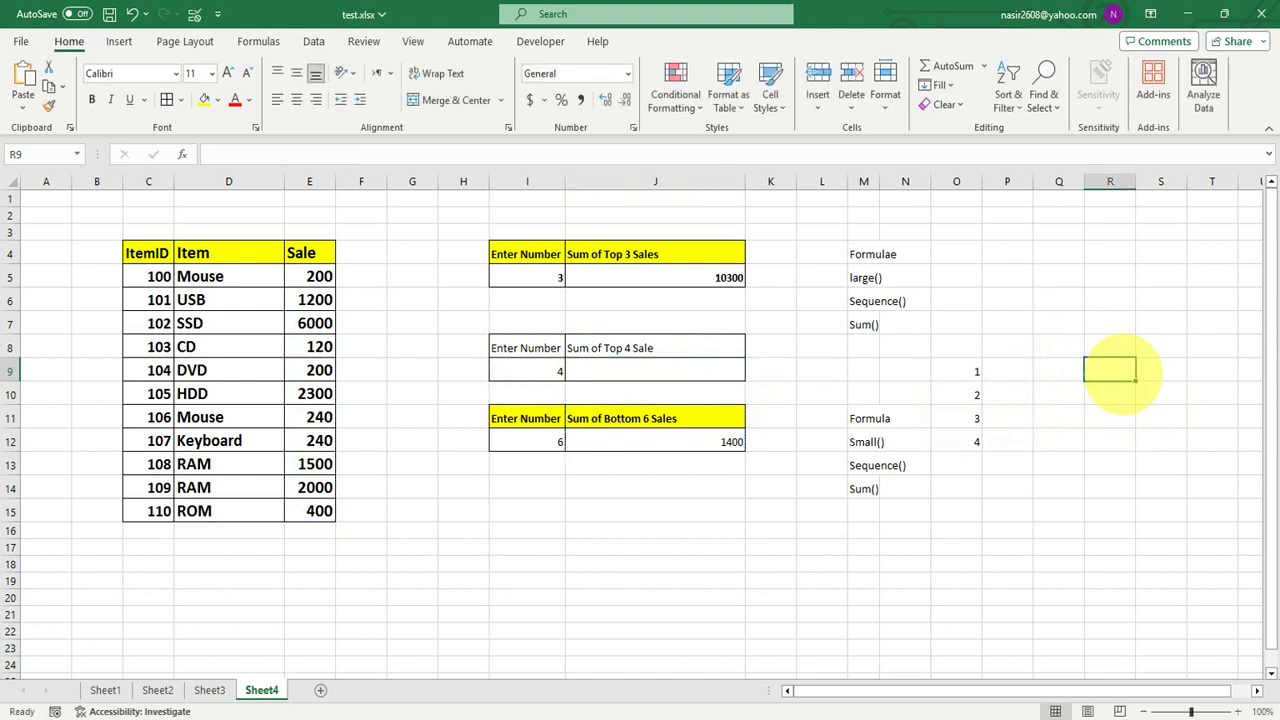
key(ctrl+v)
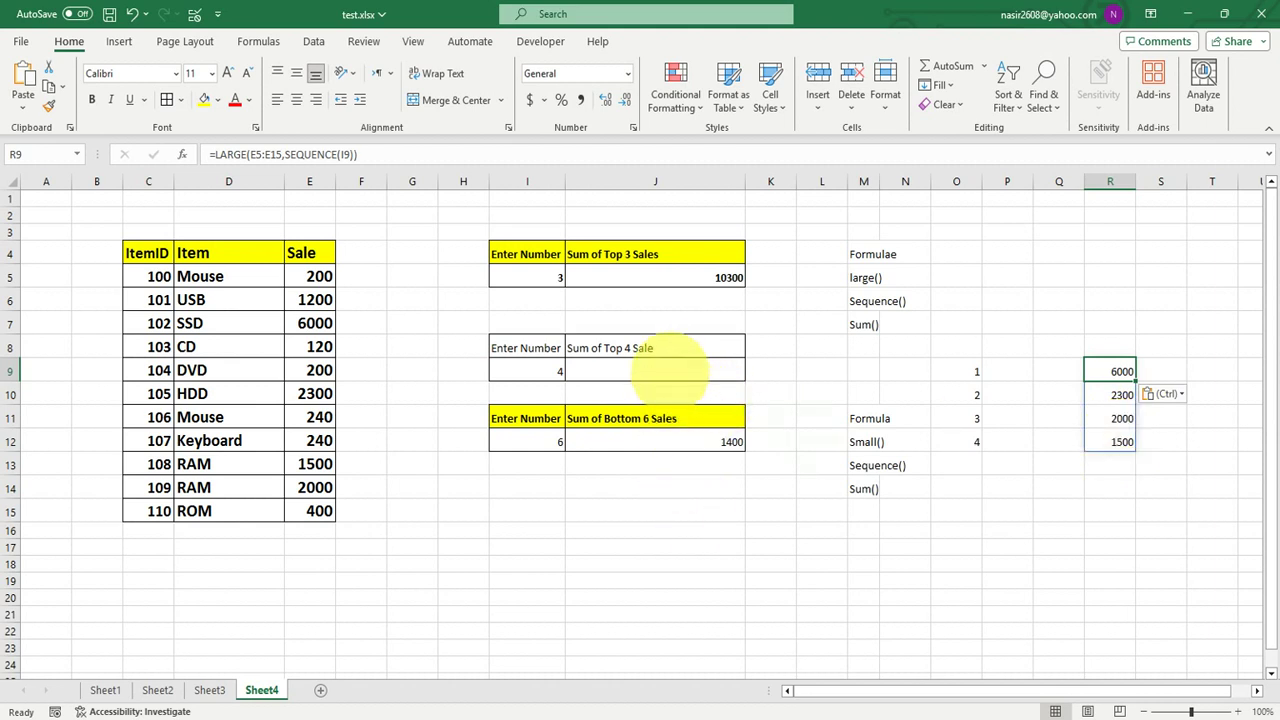
double_click(645, 368)
text(=LARGE(E5:E15,SEQUENCE(I9)))
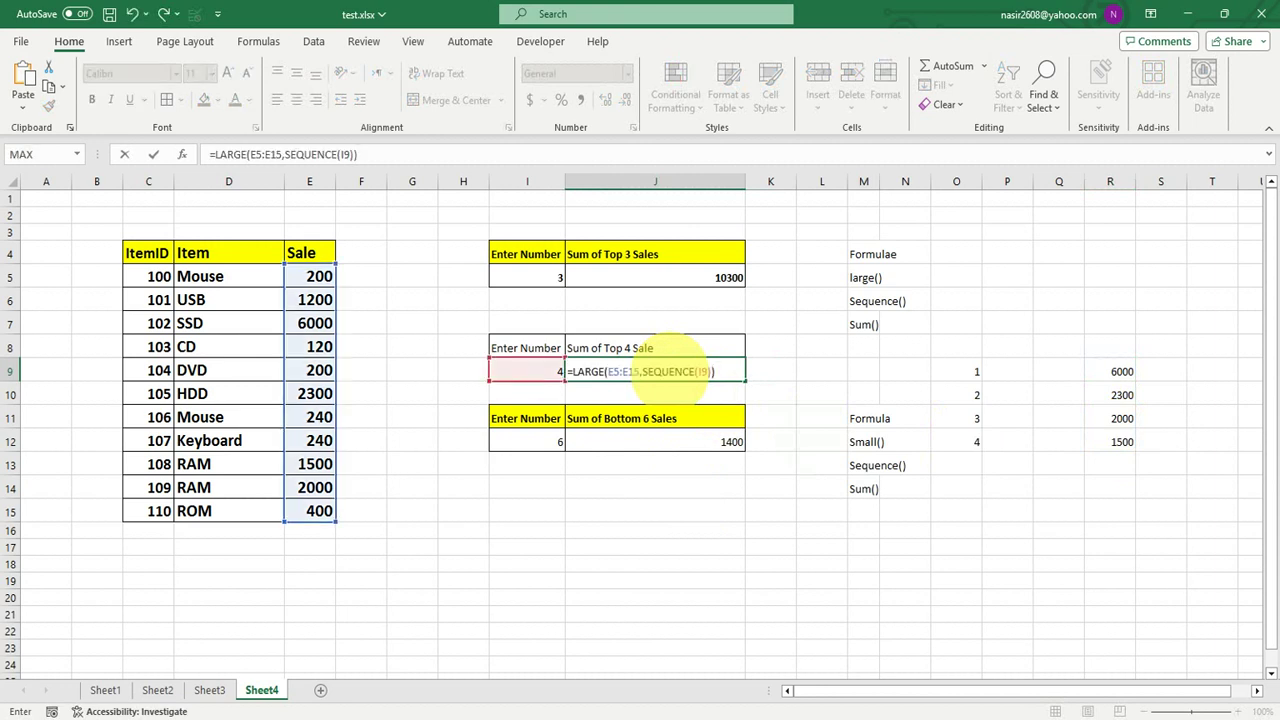
Wrap J9's formula in SUM() so it totals the top 4 sales as 11800
click(570, 371)
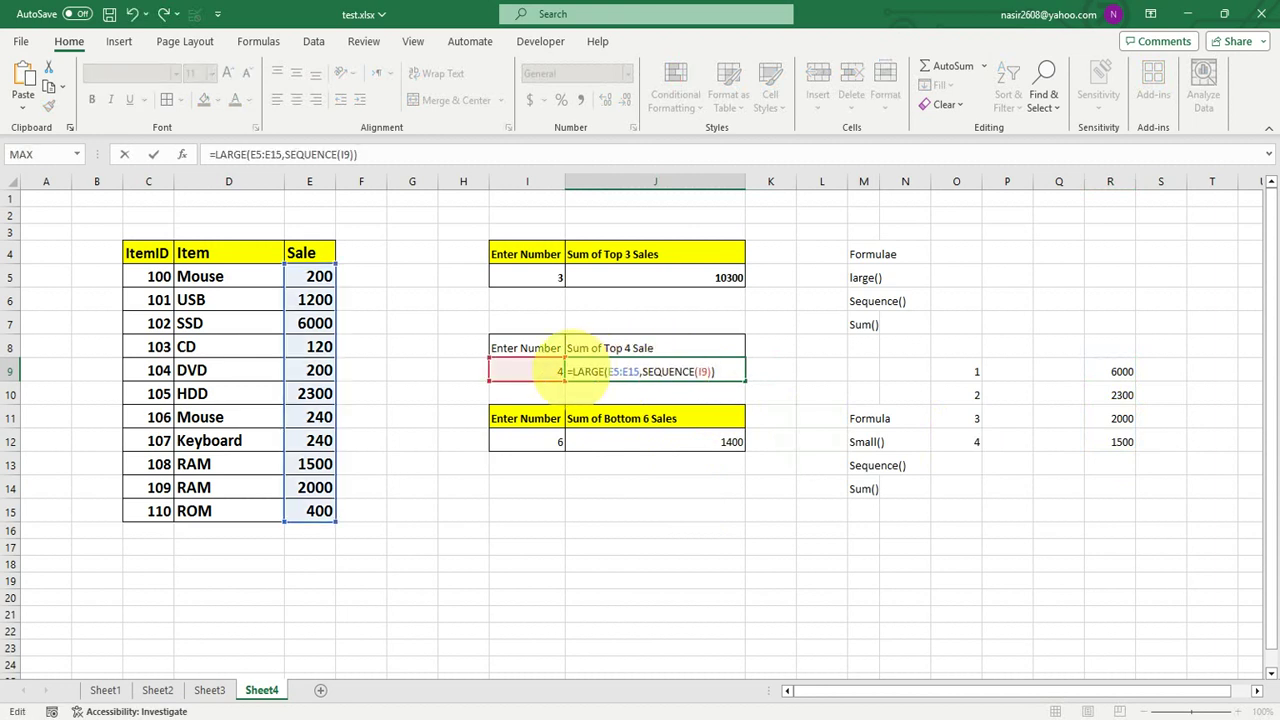
text(SUM)
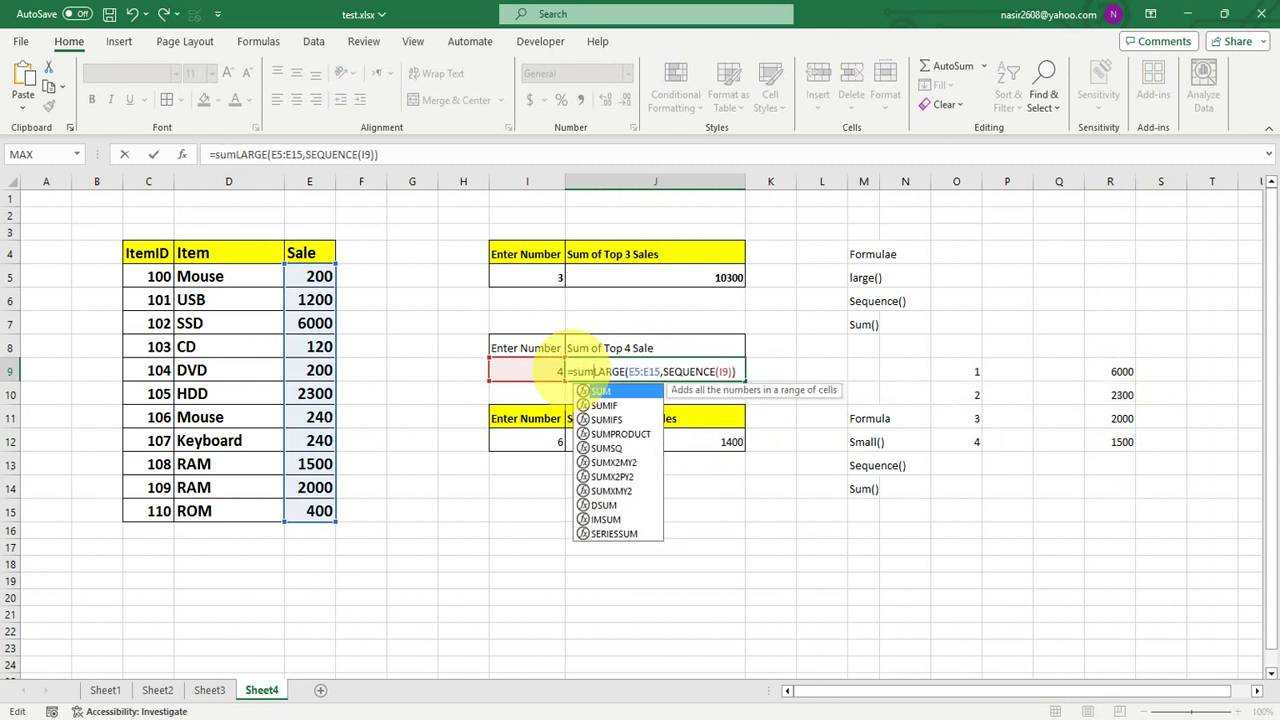
text(()
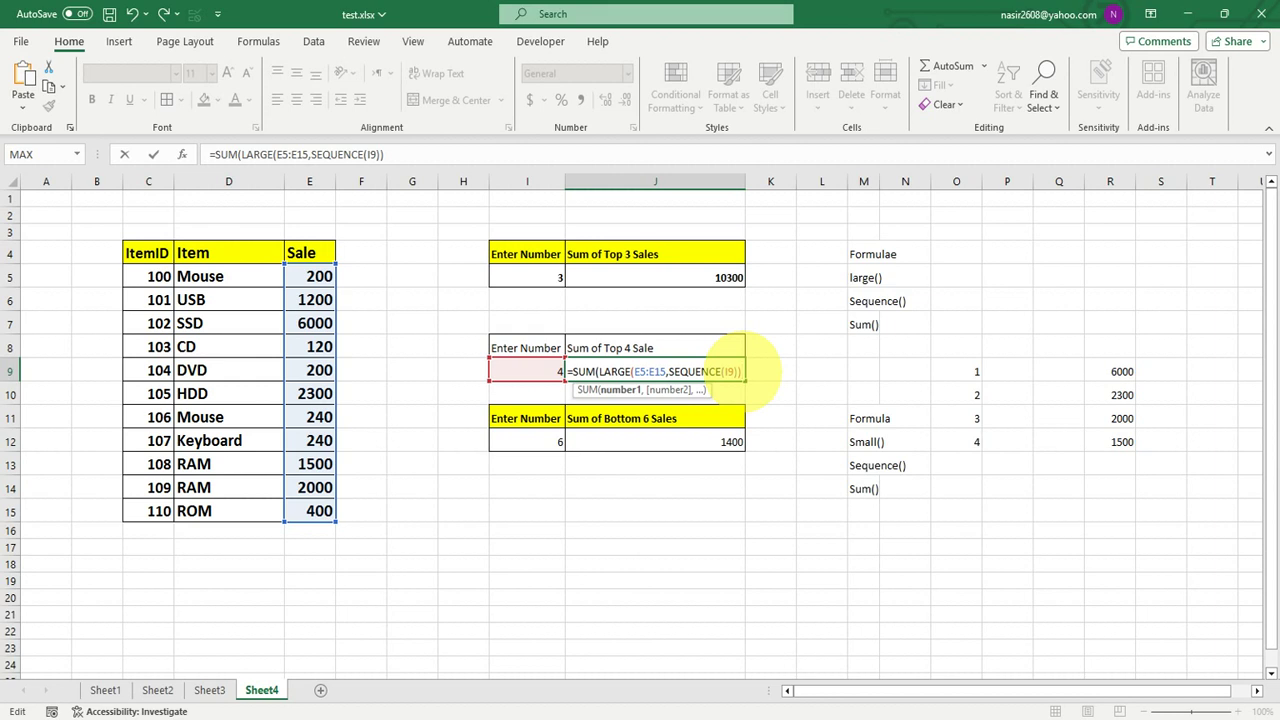
text())
key(ctrl+Return)
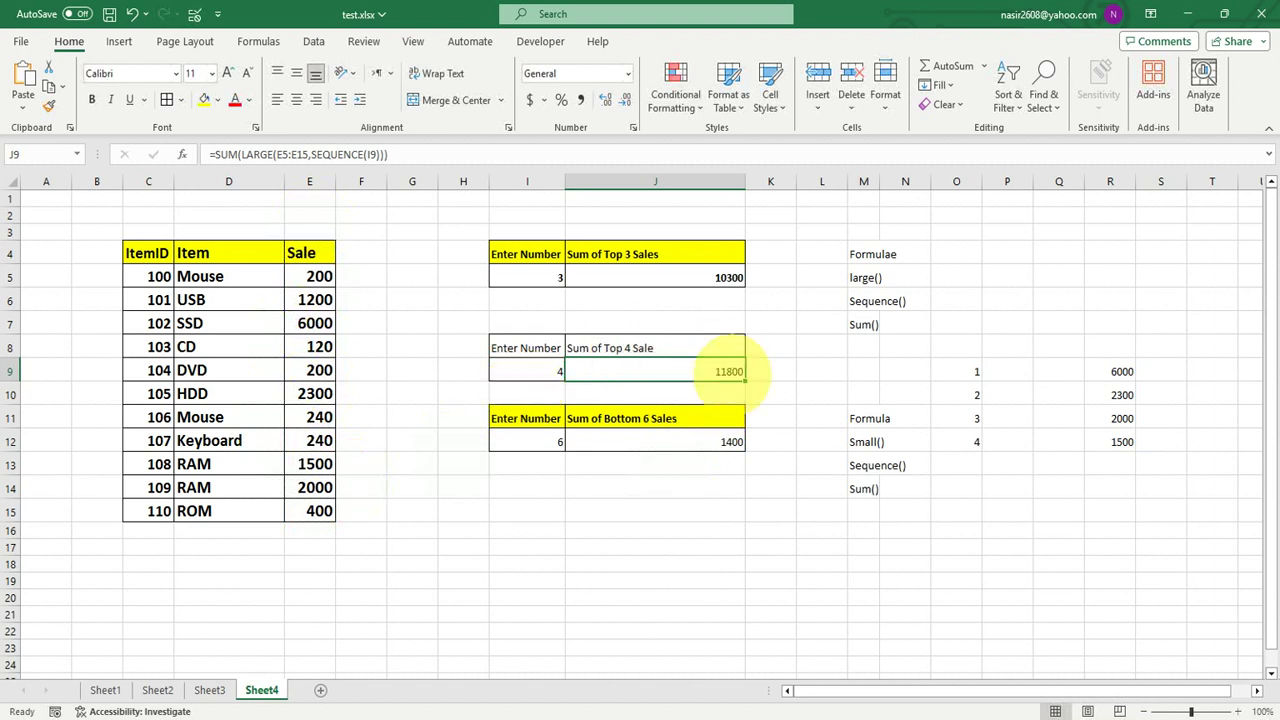
Set I9 to 2 (total 8300), then to 1, giving 6000 for the top sale
click(556, 371)
text(2)
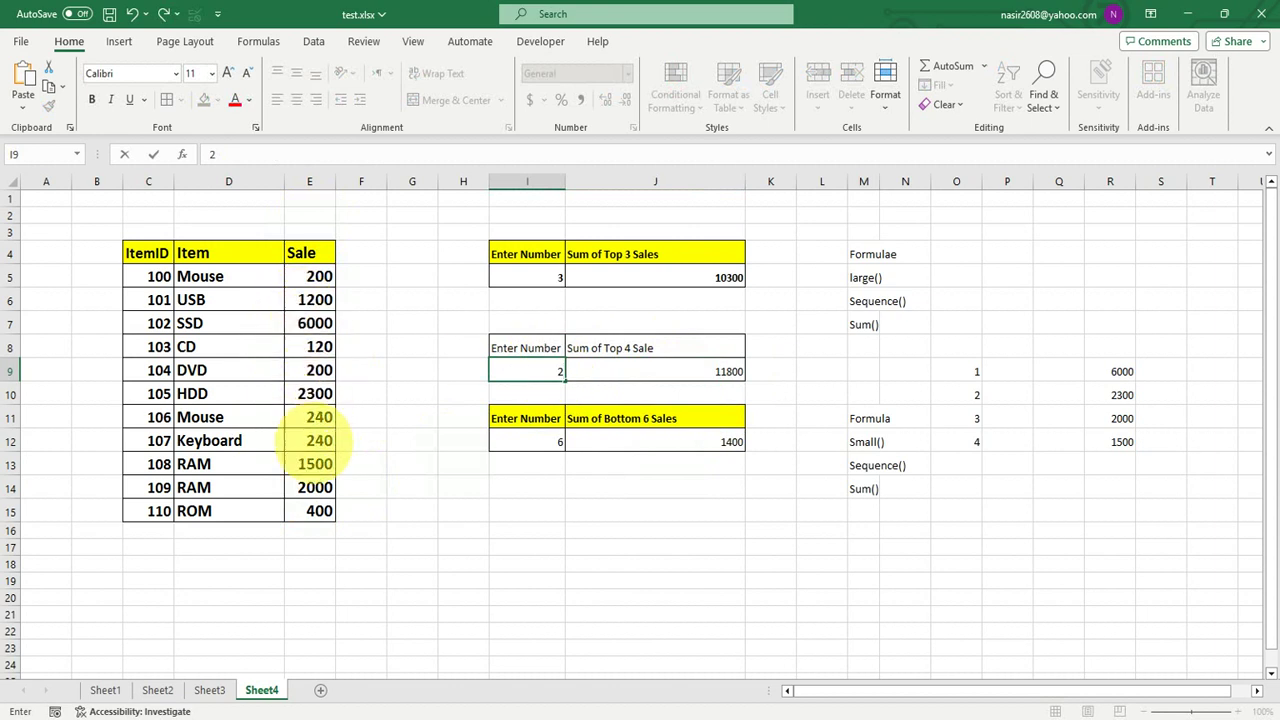
key(Return)
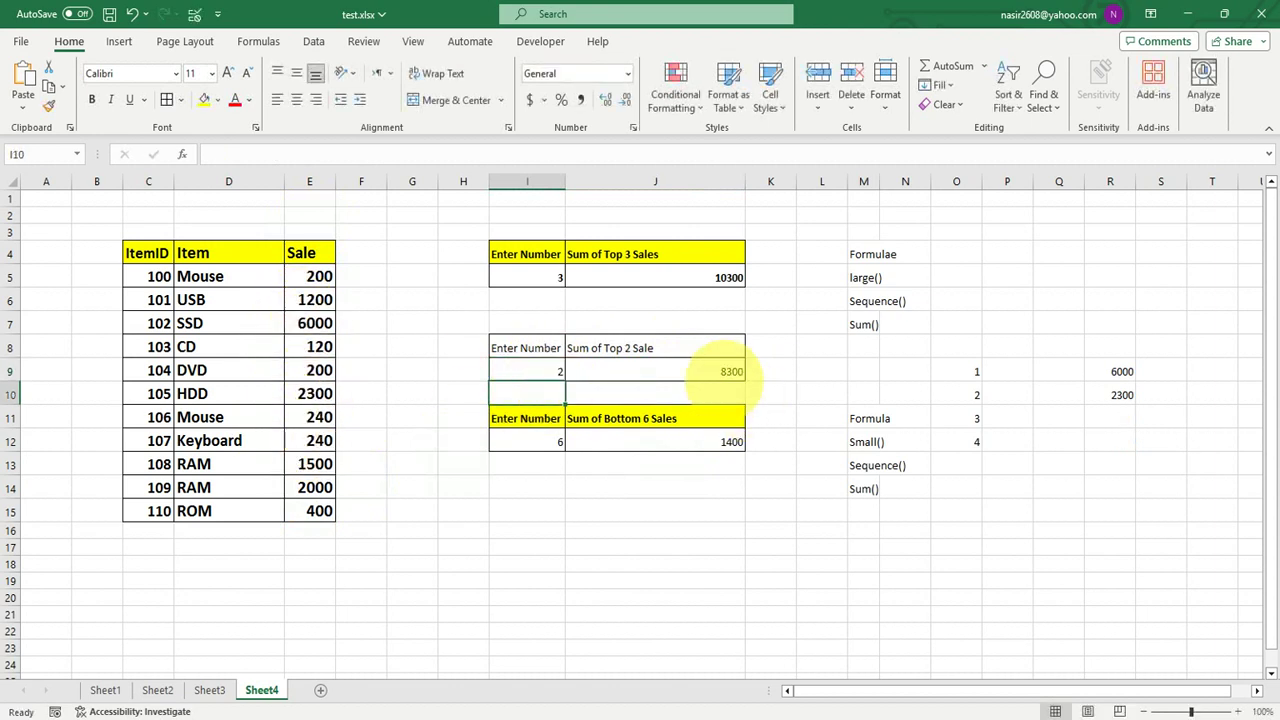
click(530, 371)
text(1)
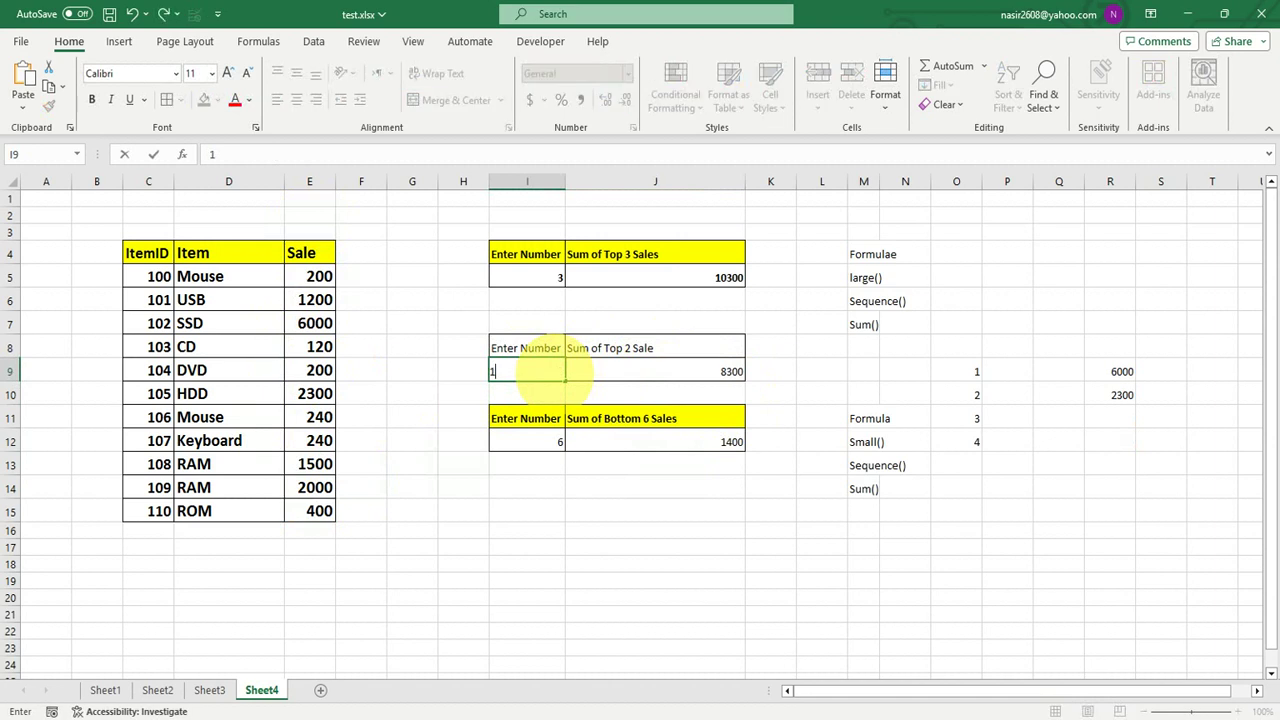
key(Return)
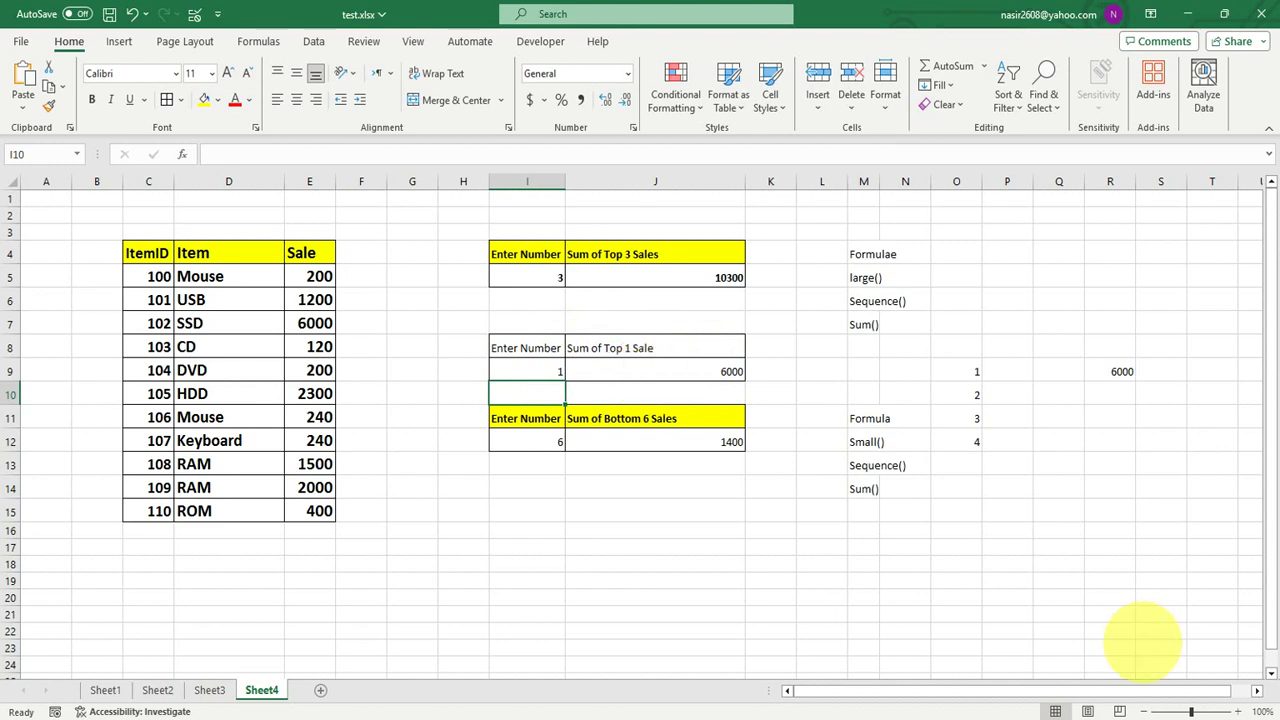
click(864, 492)
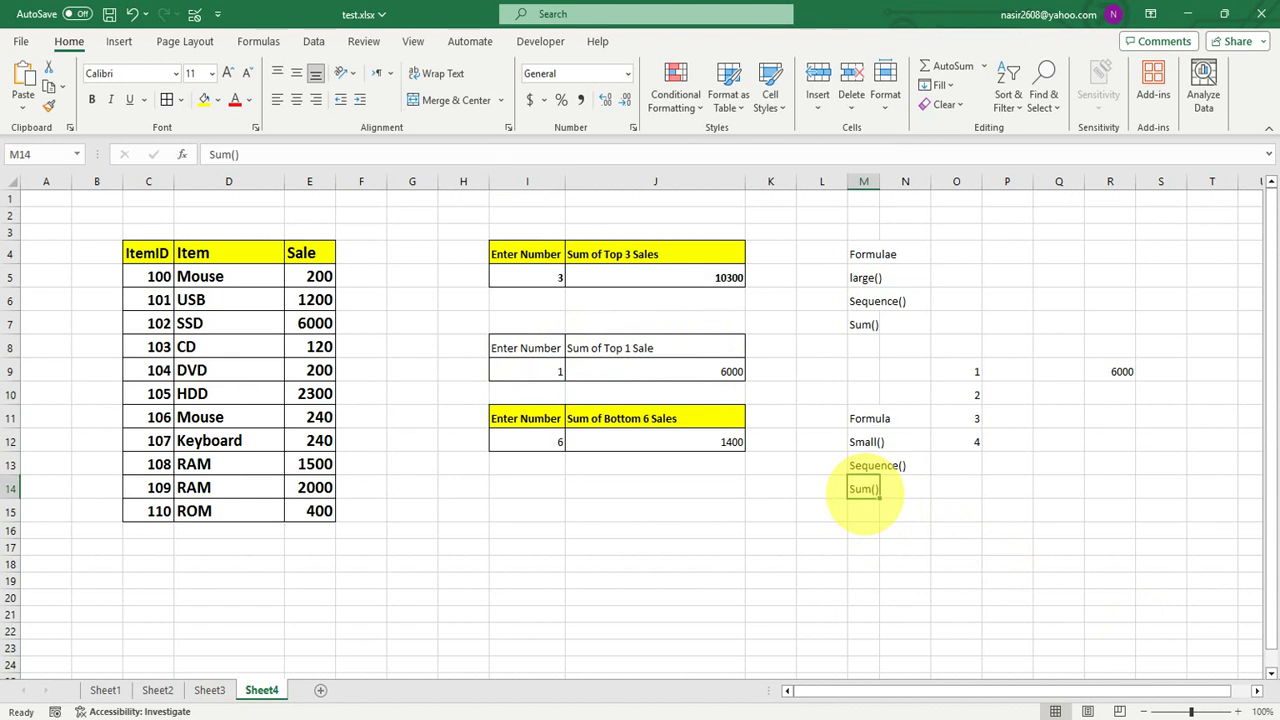
click(868, 465)
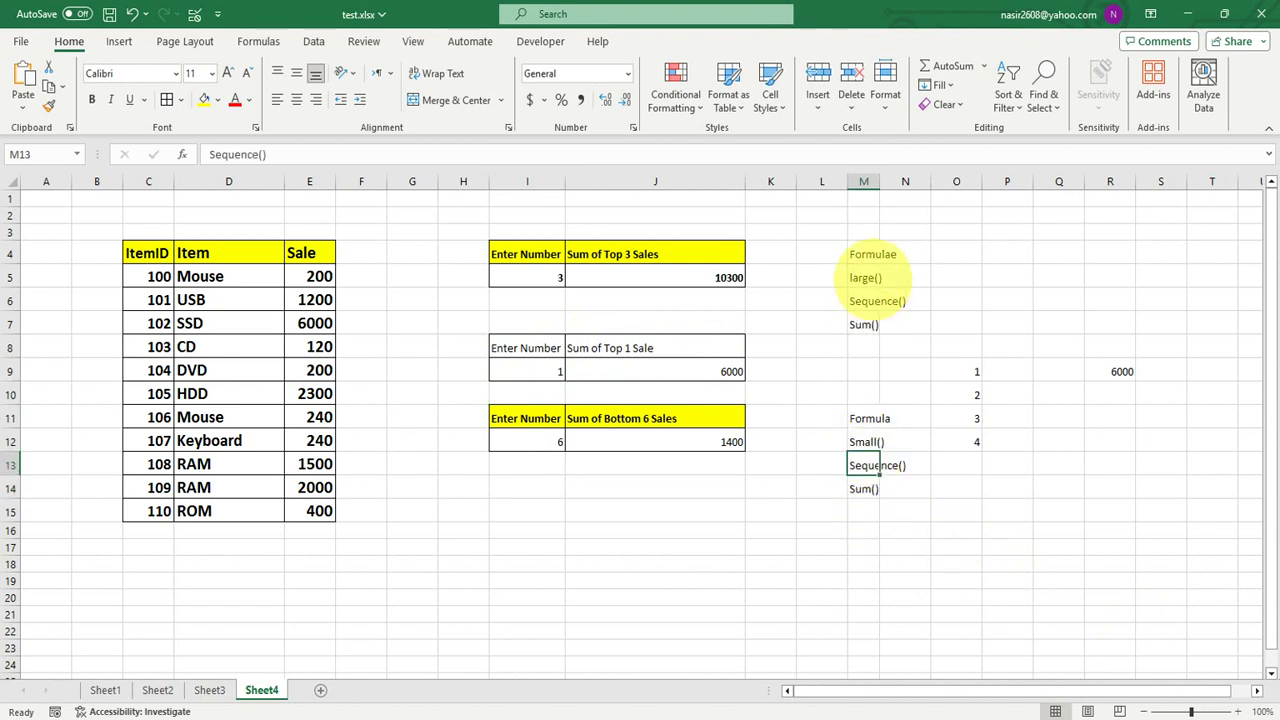
click(864, 278)
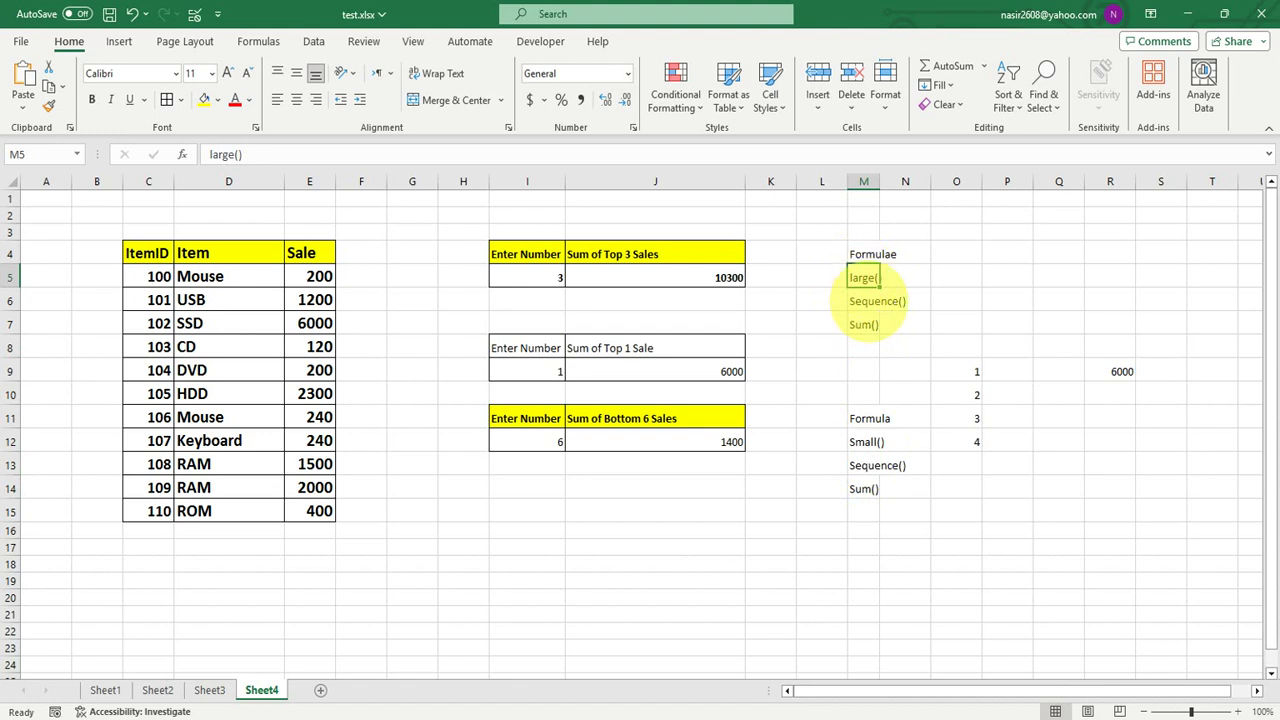
click(865, 303)
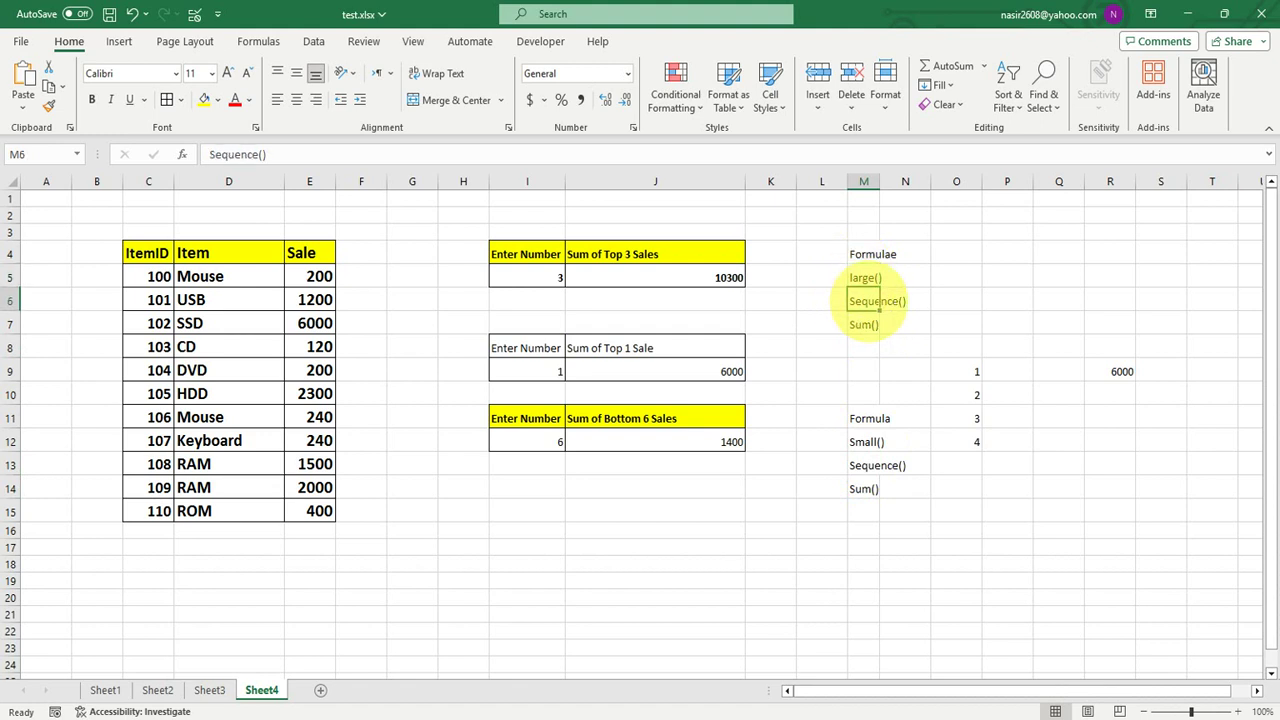